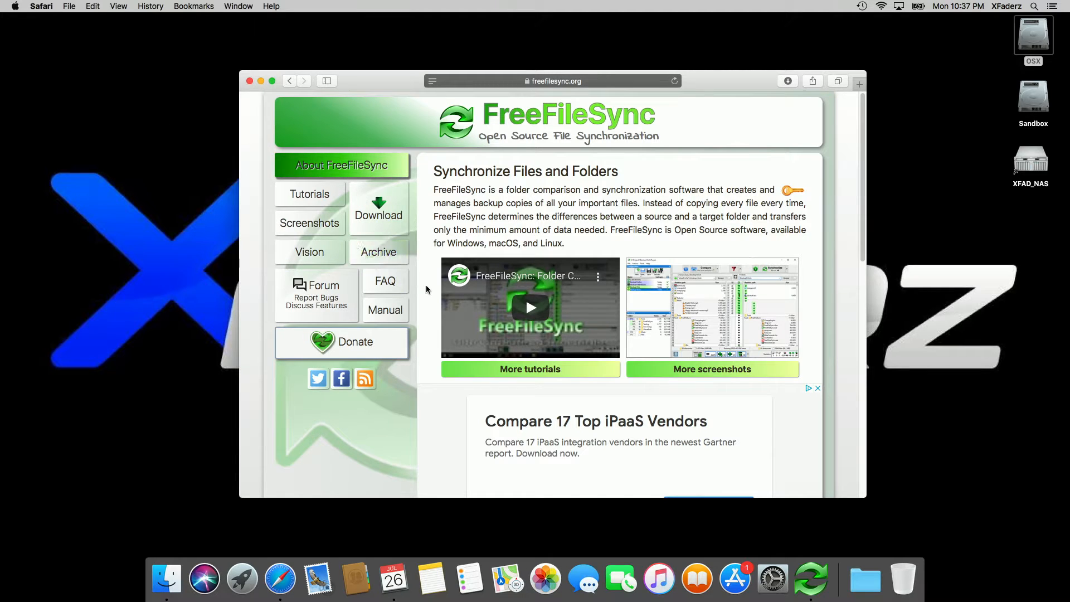
Look through the FreeFileSync home page, including its latest news and user reviews, and enlarge the screenshot of the Windows version
scroll(427, 289, "down", 5)
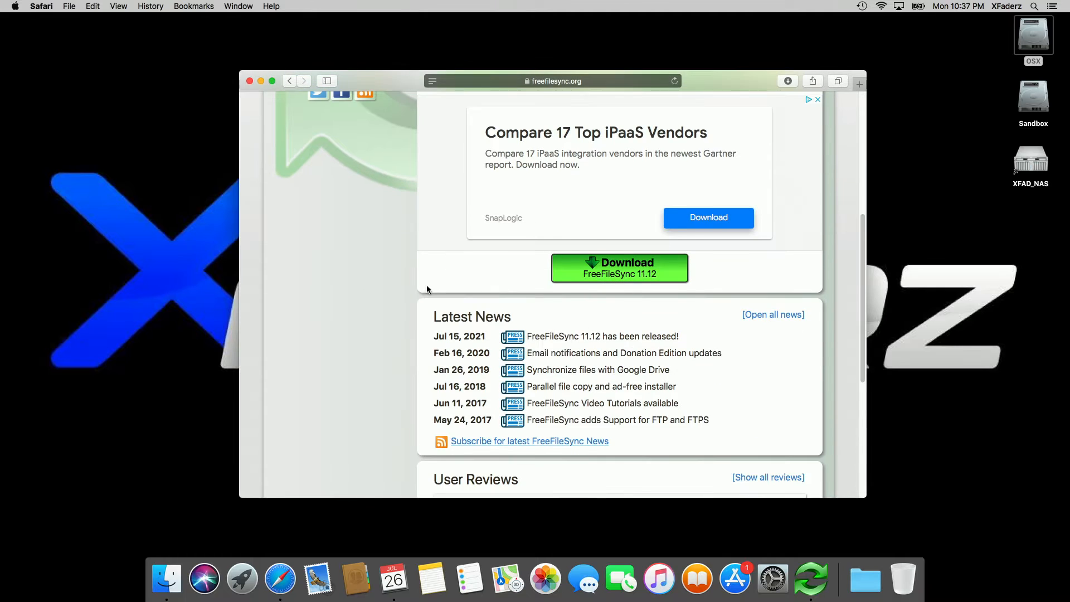
scroll(427, 287, "down", 2)
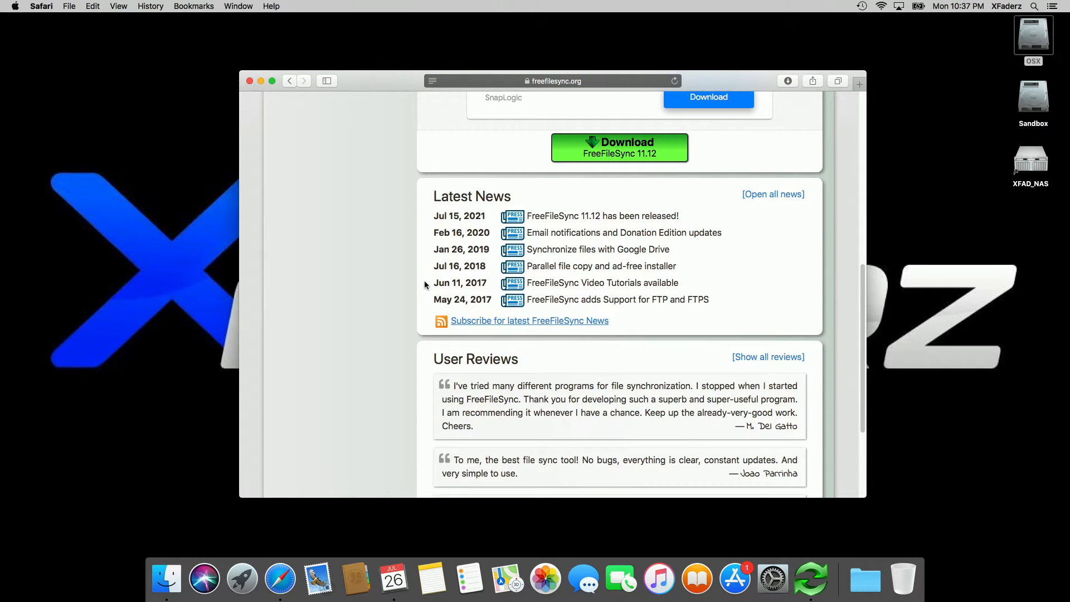
scroll(425, 286, "down", 1)
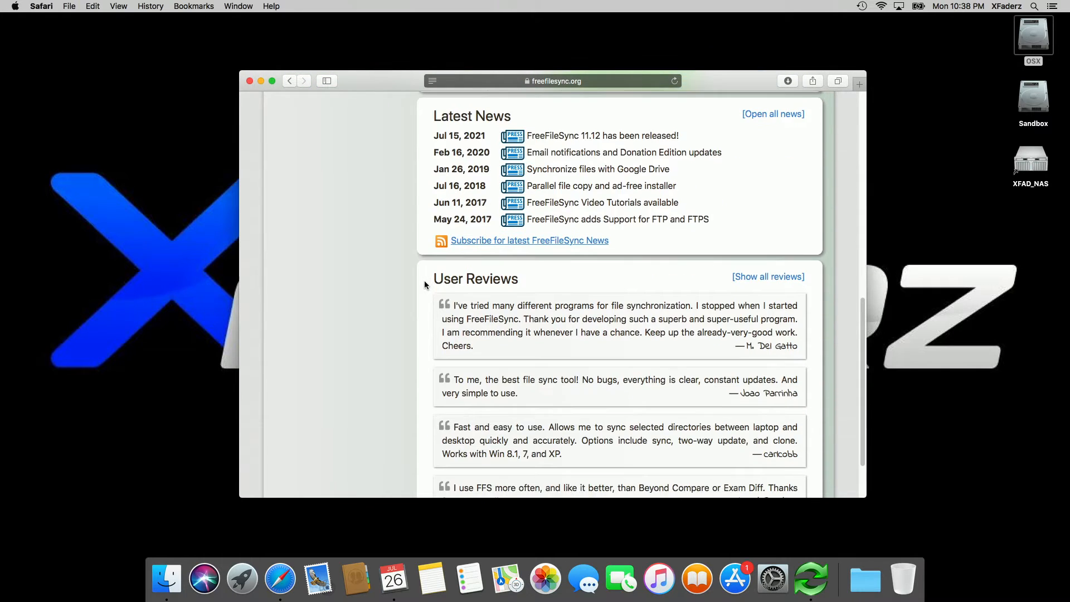
scroll(424, 284, "down", 1)
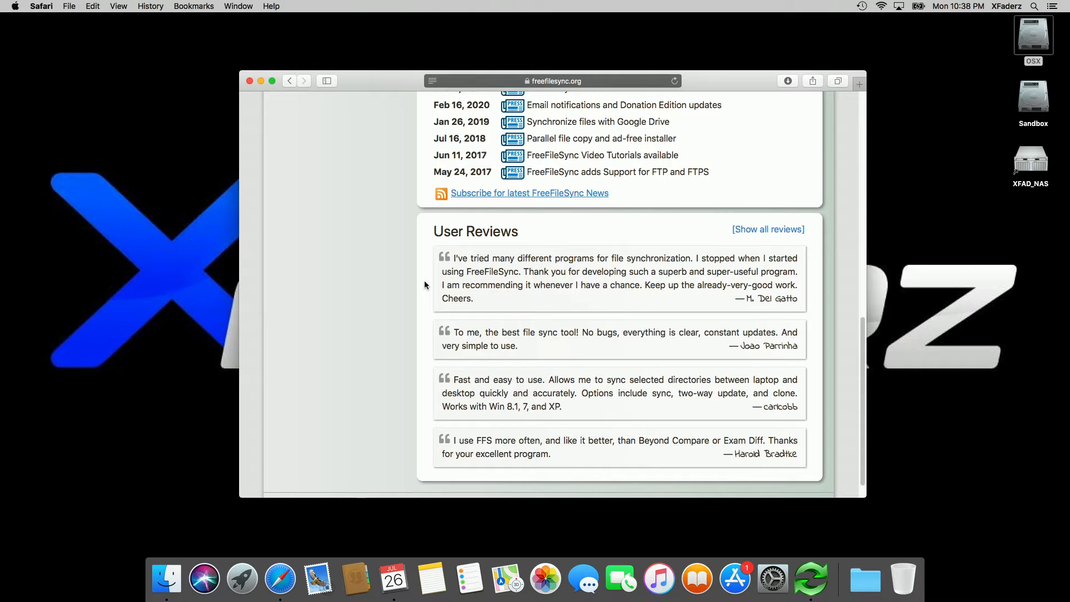
scroll(424, 284, "up", 2)
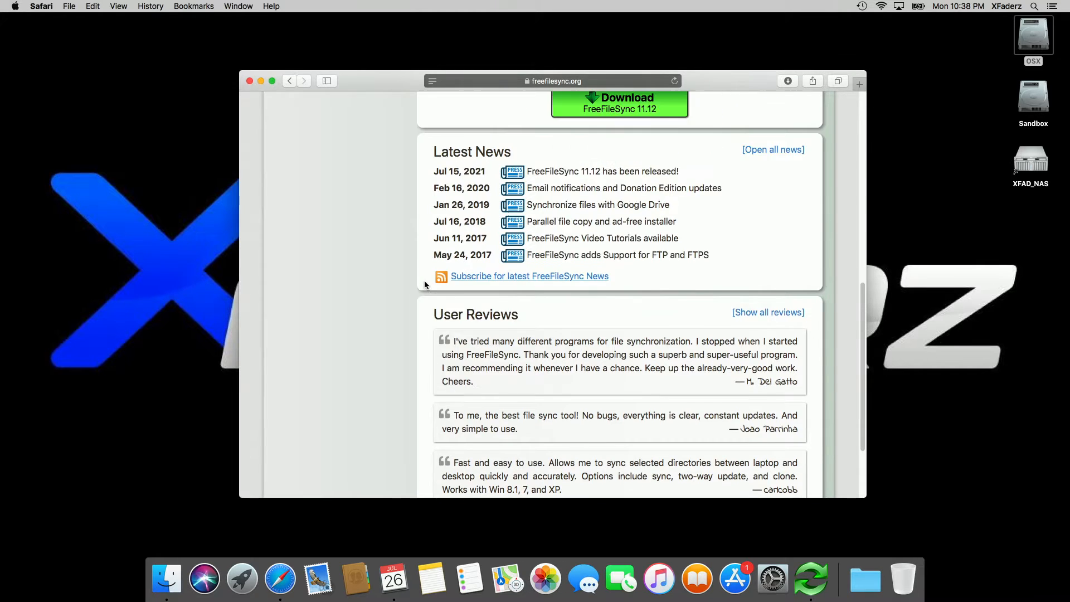
scroll(424, 285, "up", 10)
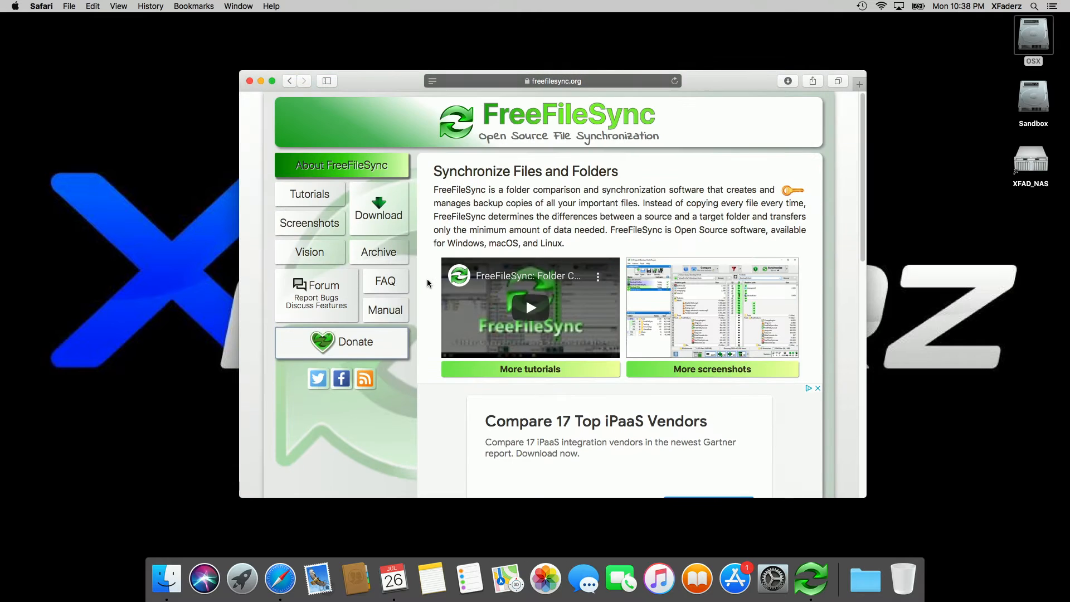
left_click(674, 351)
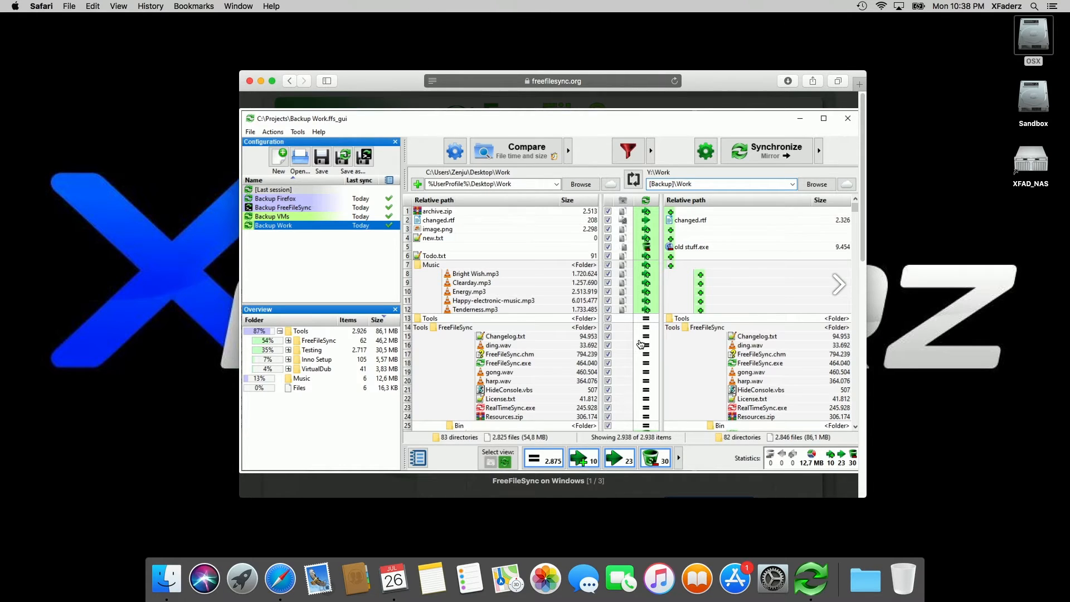
Switch to FreeFileSync on Desktop 1 and check the two folders of the pair, Music/Showtime and /Volumes/music/~Showtime, in the folder chooser
key("ctrl+Up")
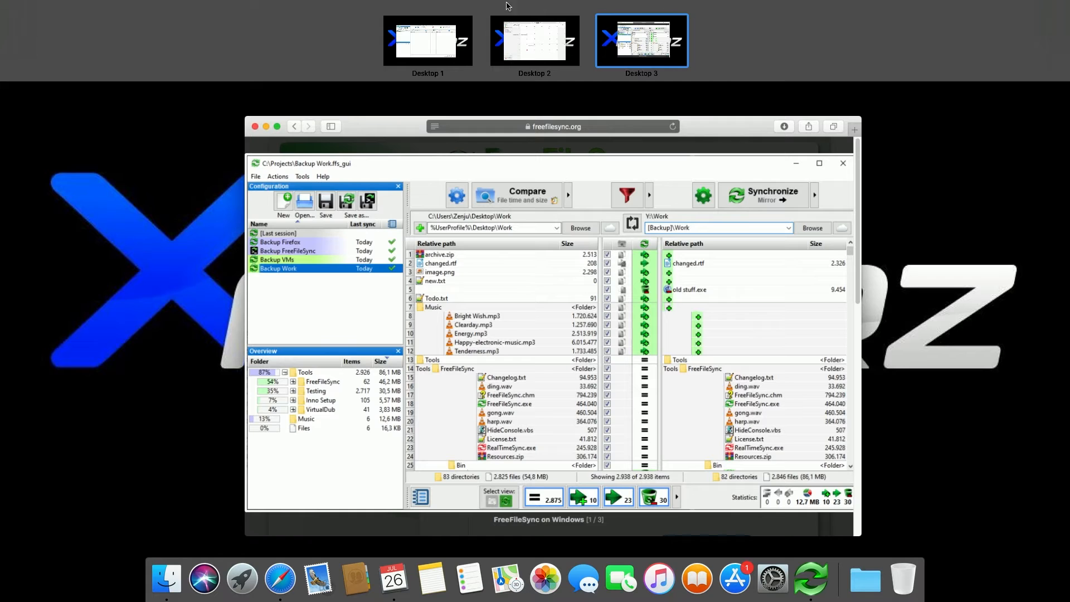
left_click(437, 31)
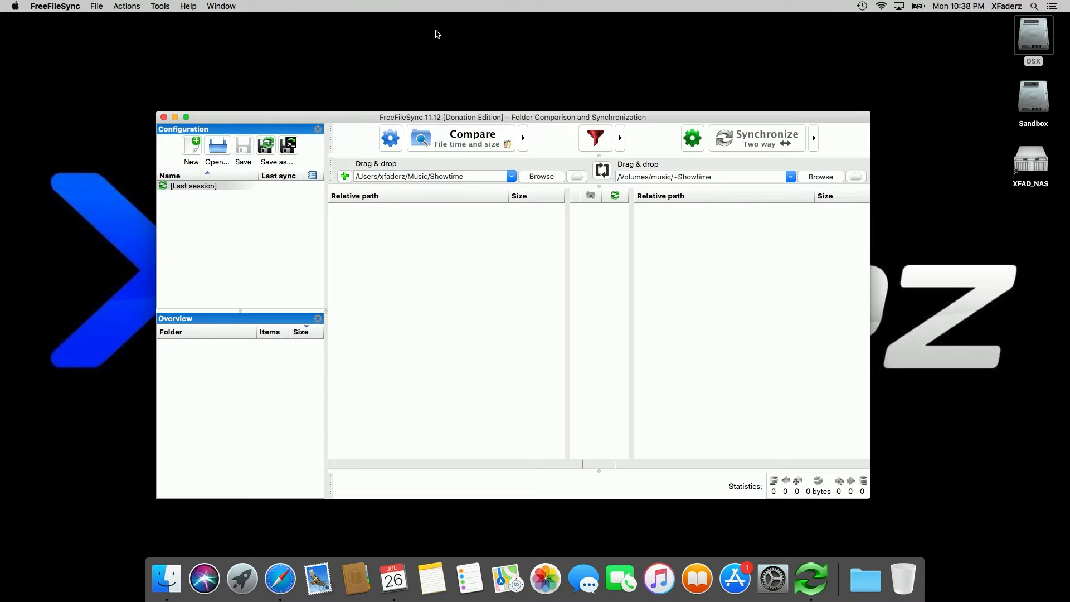
left_click(539, 177)
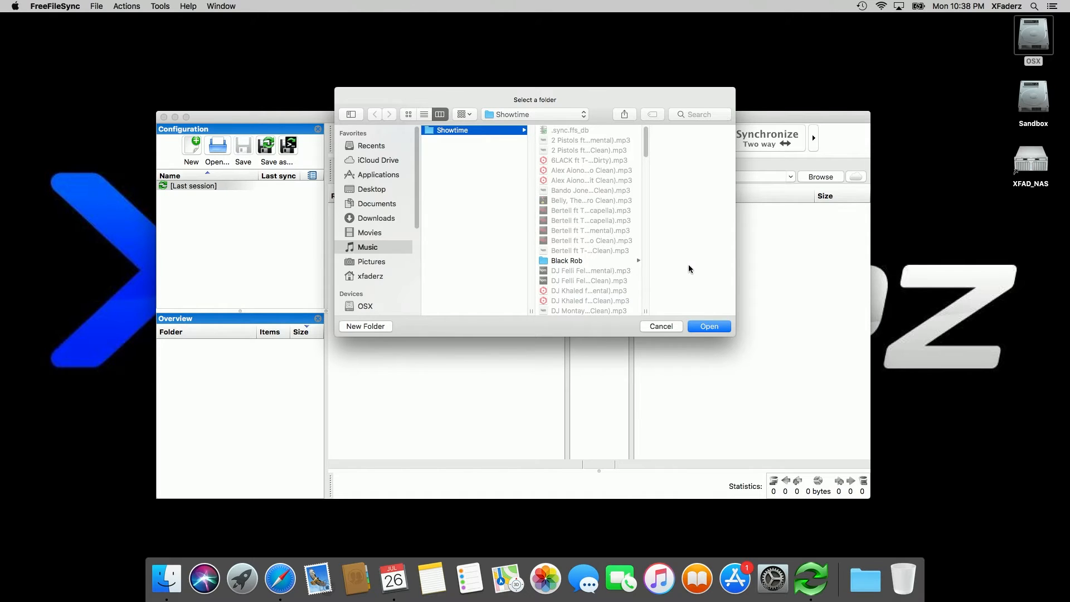
left_click(677, 327)
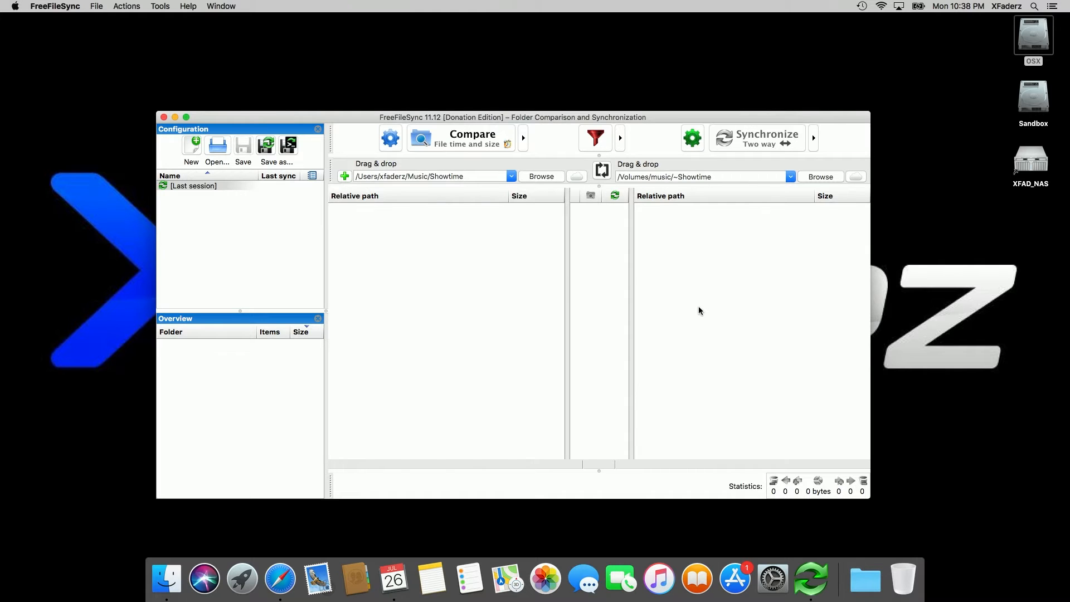
left_click(815, 177)
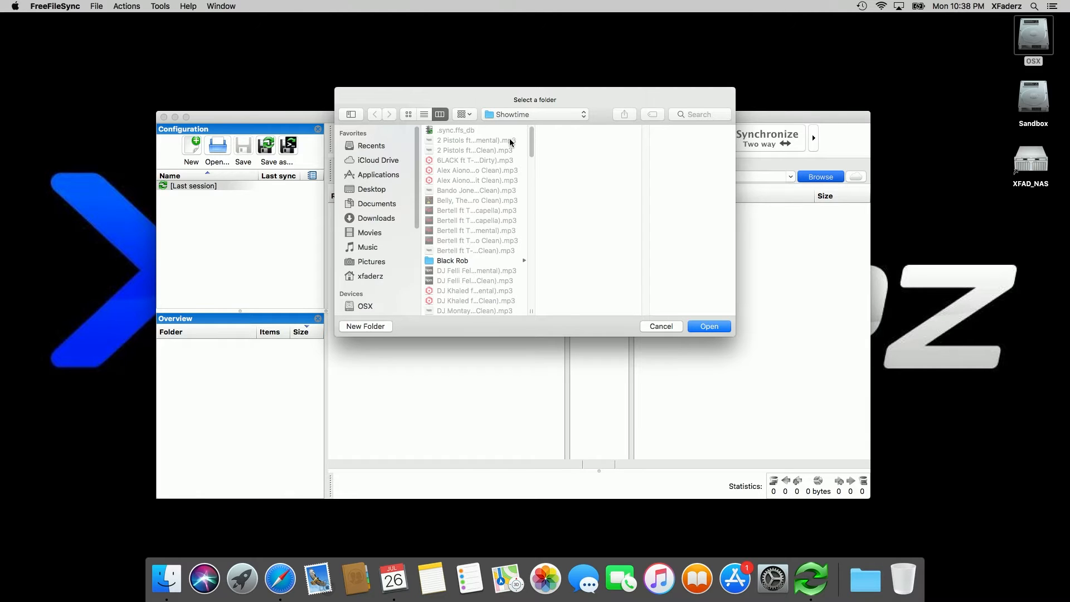
left_click(697, 326)
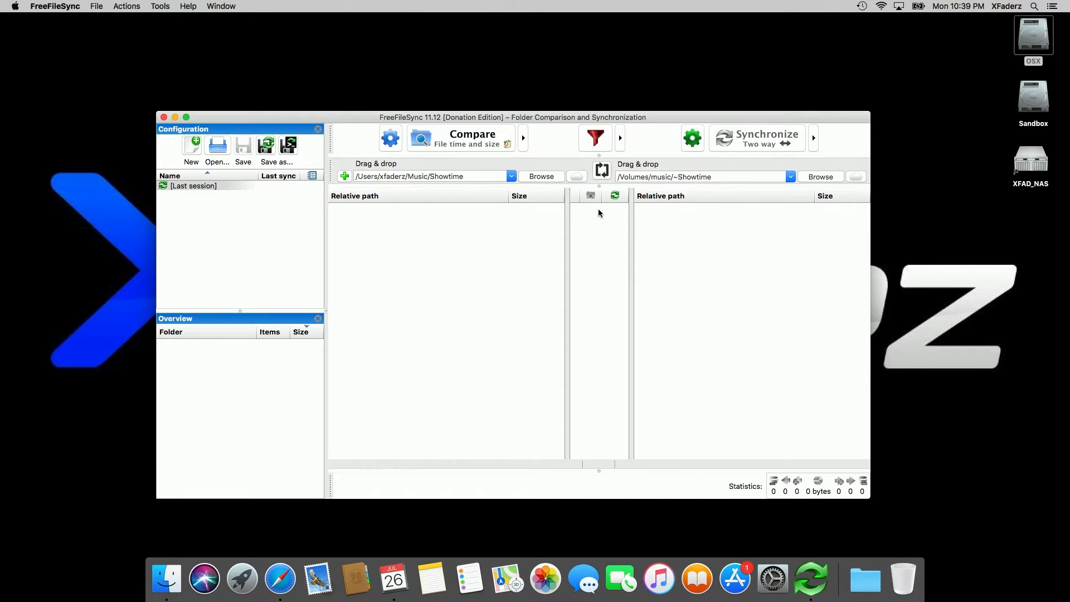
Review the filter, comparison and synchronization settings of the folder pair and accept them with the Two way variant
left_click(592, 143)
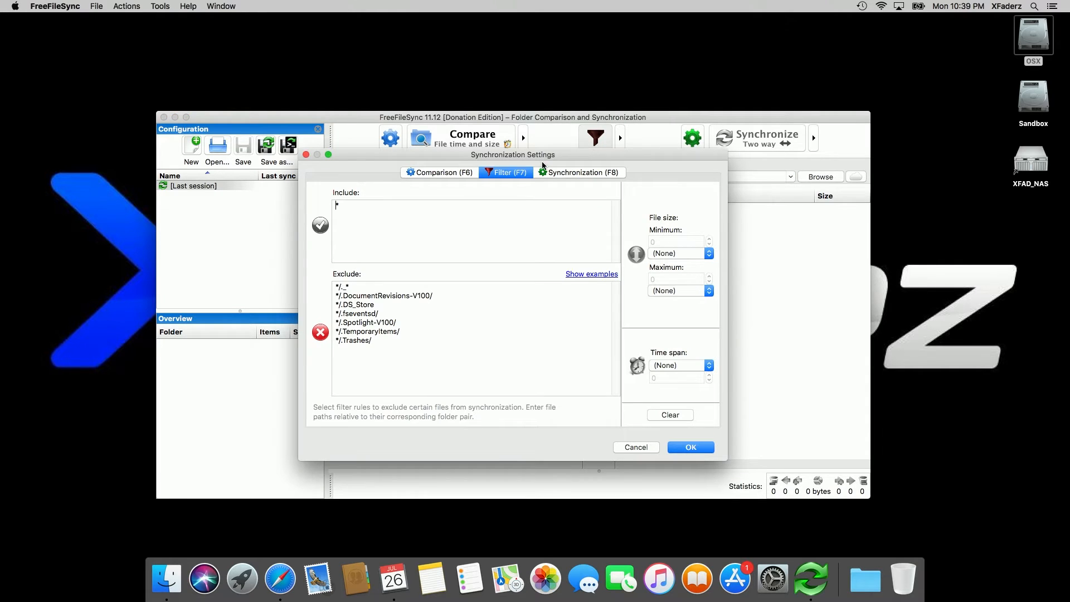
left_click(457, 174)
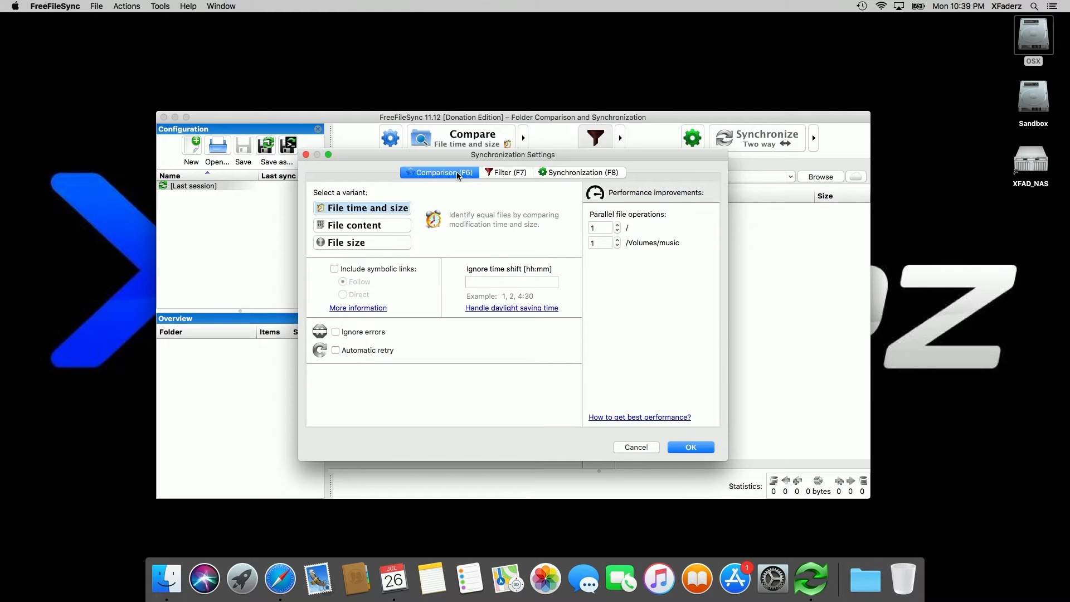
left_click(559, 175)
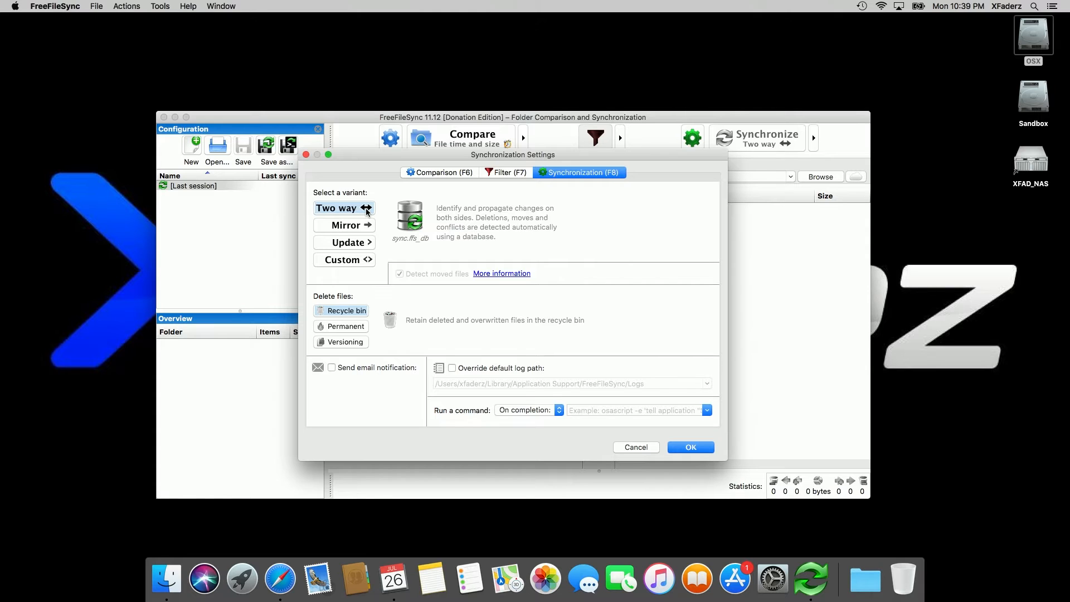
left_click(678, 449)
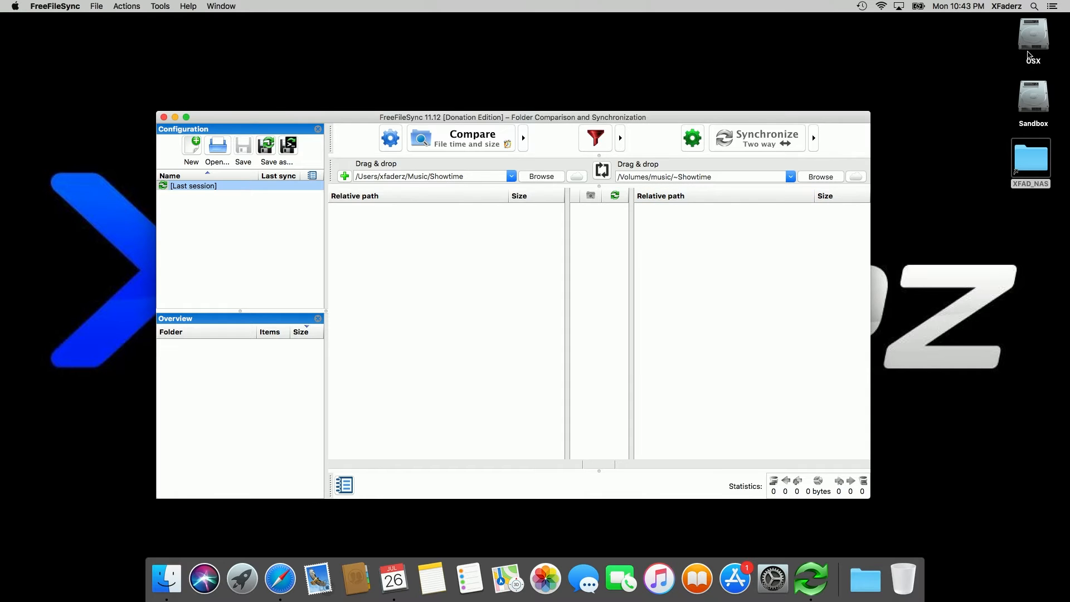
Open the Showtime folder inside Music on the OSX drive in Finder and postpone the macOS High Sierra tour notification
double_click(1029, 49)
left_click(34, 357)
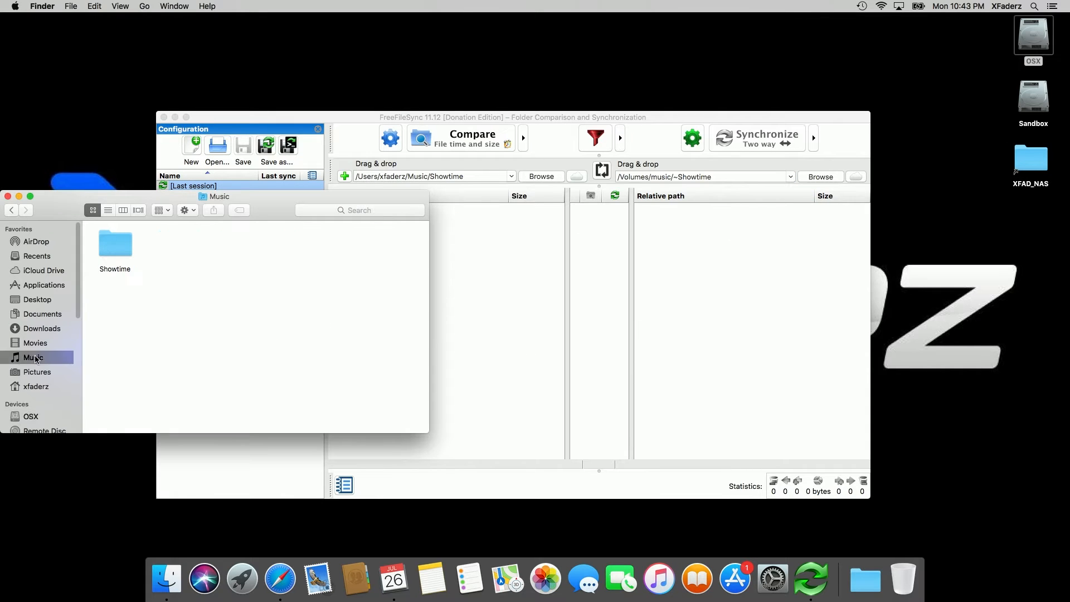
double_click(108, 254)
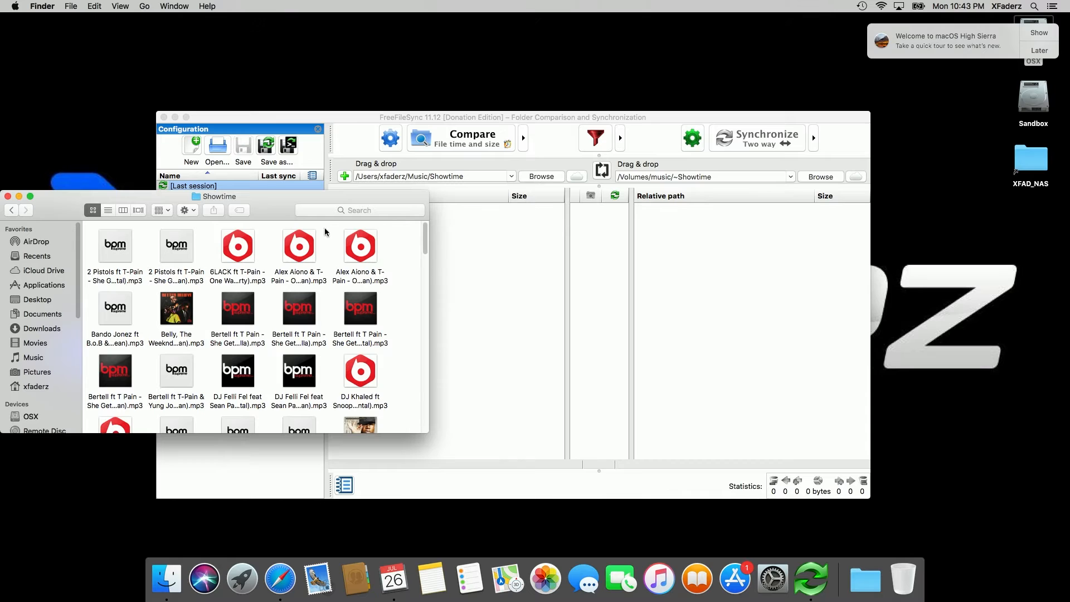
left_click(1039, 51)
left_click(1038, 66)
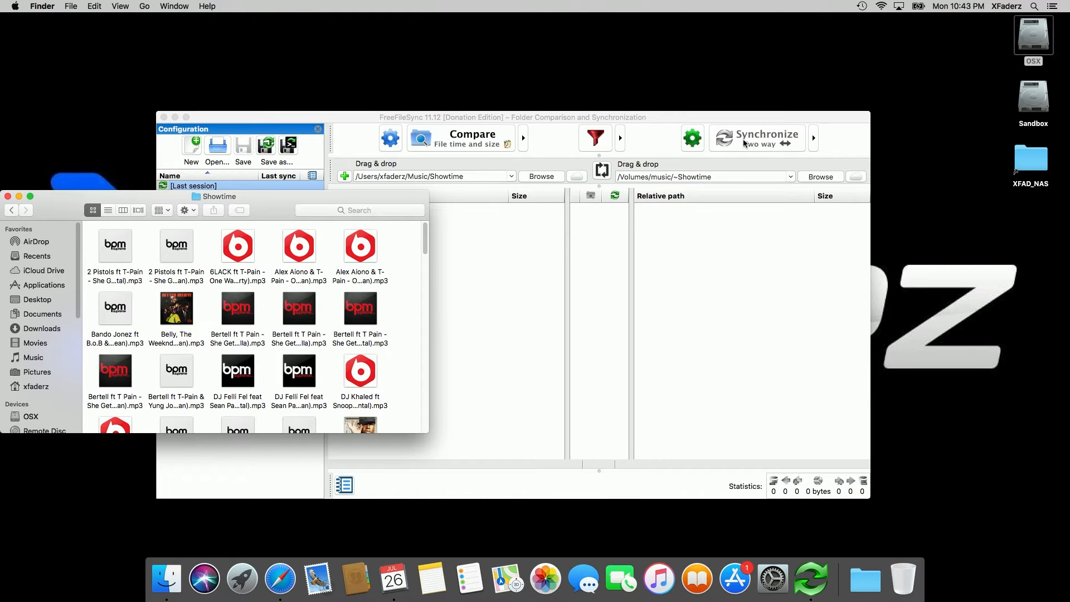
Move all contents of the local Showtime folder to the Trash
left_click(103, 242)
key("a")
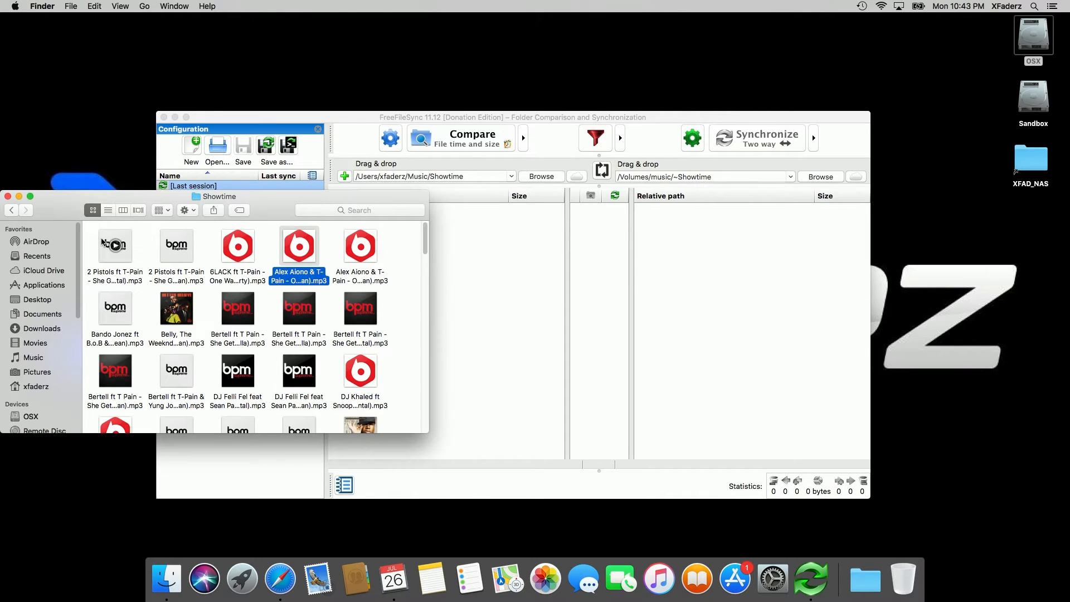
key("super+a")
left_click_drag(102, 242, 893, 576)
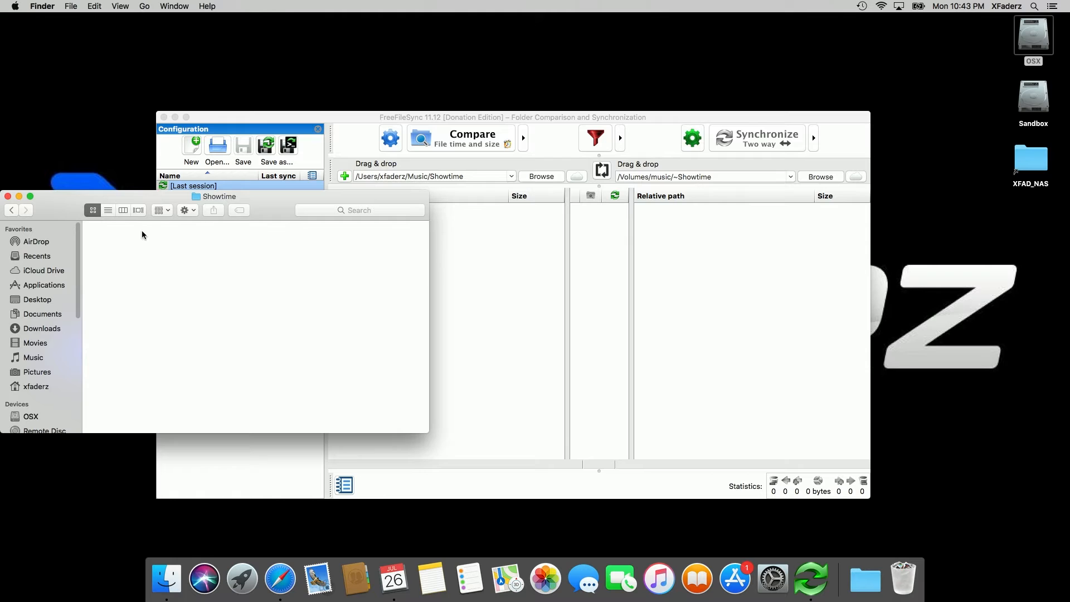
Minimize the Finder window and compare the two Showtime folders by file time and size
left_click(18, 196)
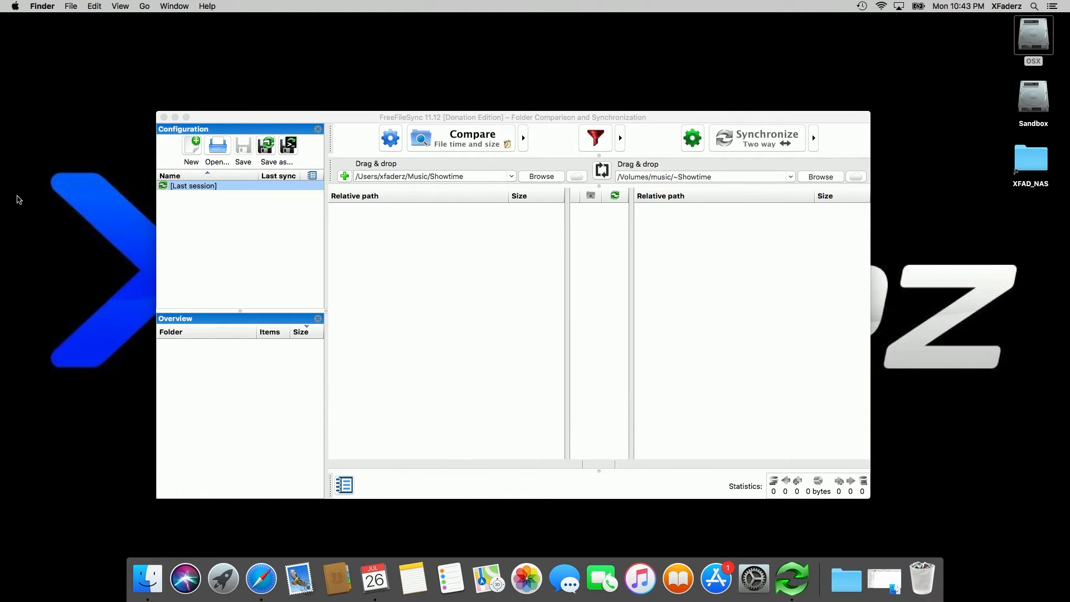
left_click(452, 146)
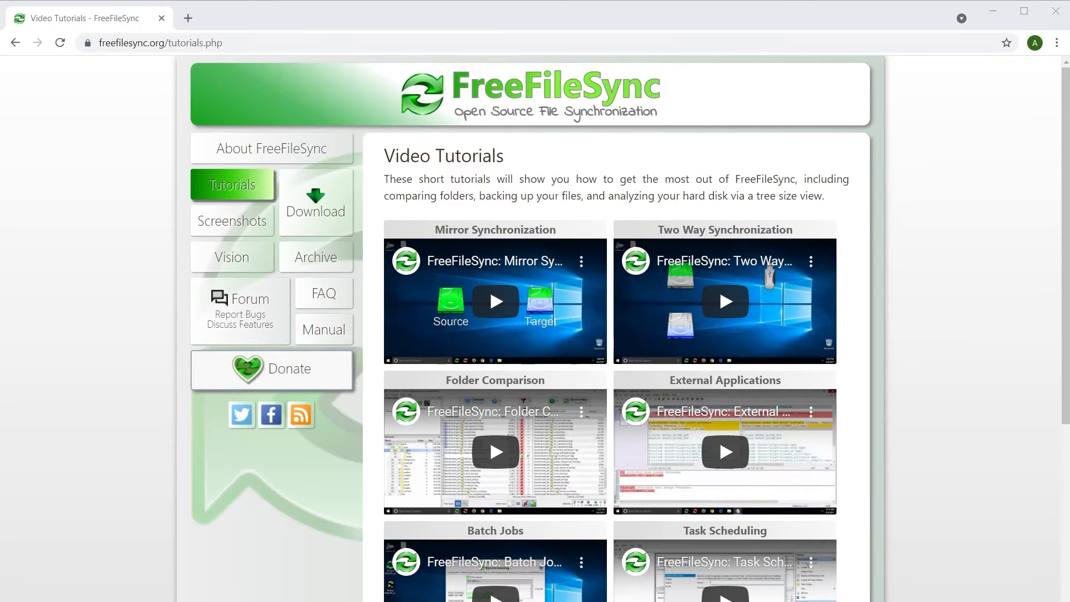
Examine the video tutorials and the Versioning and Tips and Tricks manual topics on the FreeFileSync website in Chrome
scroll(473, 272, "down", 5)
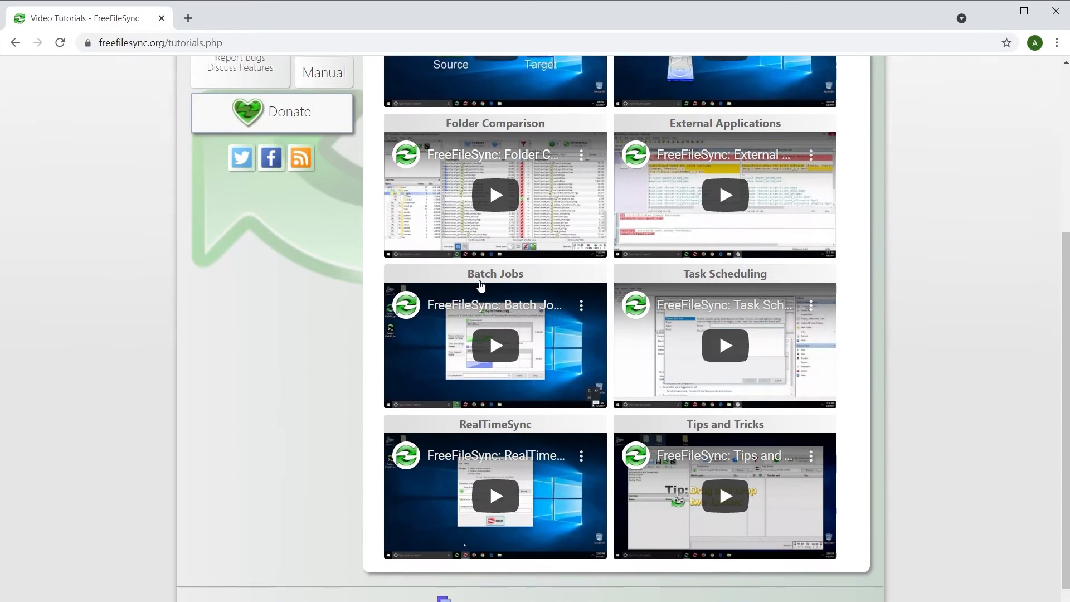
scroll(489, 316, "up", 1)
scroll(481, 286, "up", 4)
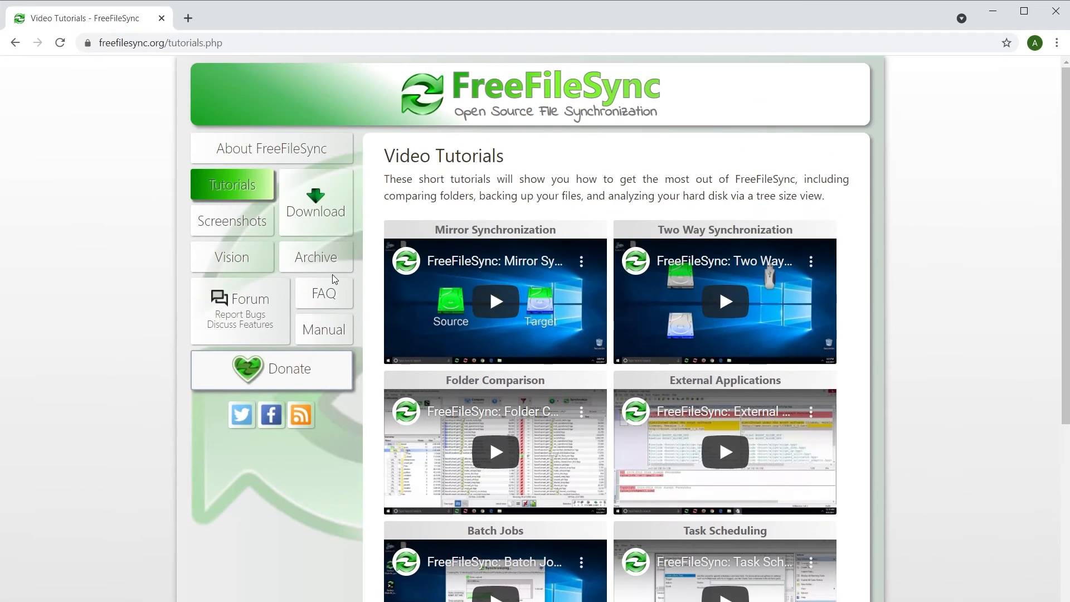
left_click(329, 334)
left_click(590, 235)
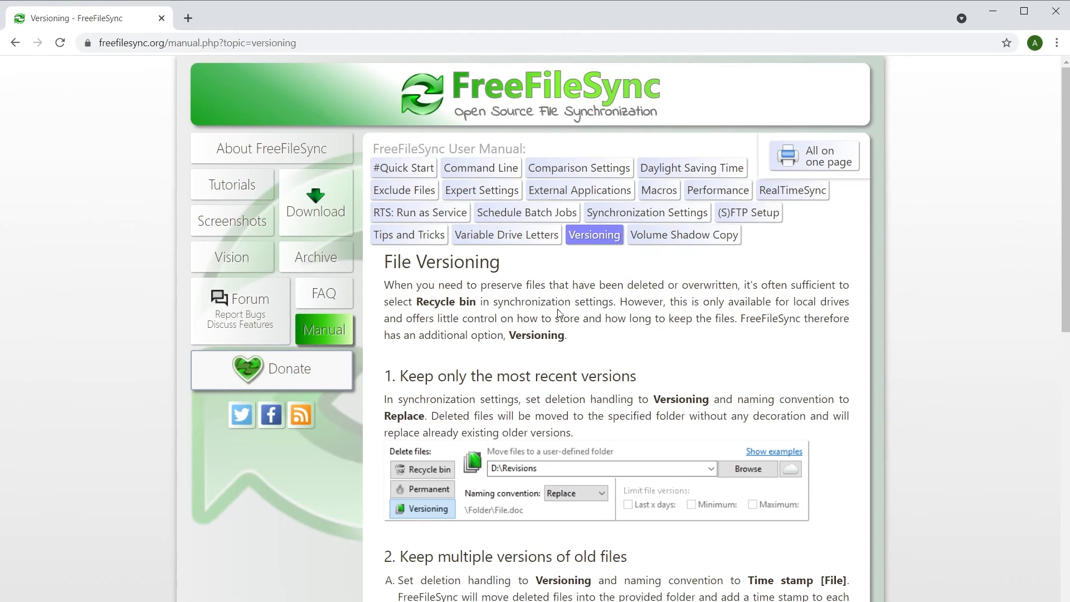
scroll(553, 312, "down", 11)
scroll(553, 312, "up", 12)
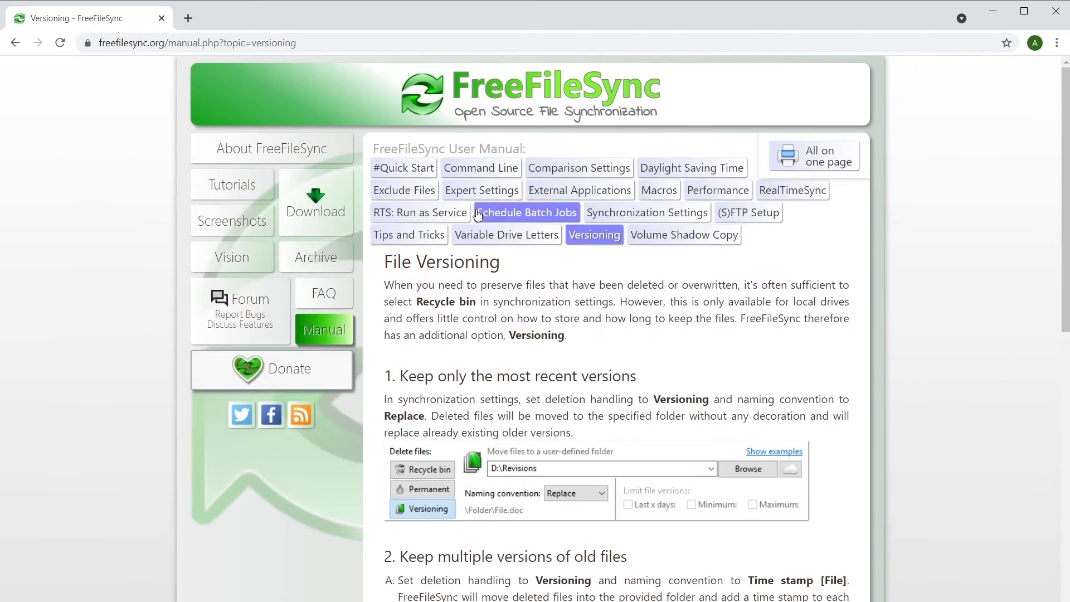
left_click(412, 235)
scroll(519, 276, "down", 3)
scroll(519, 276, "down", 20)
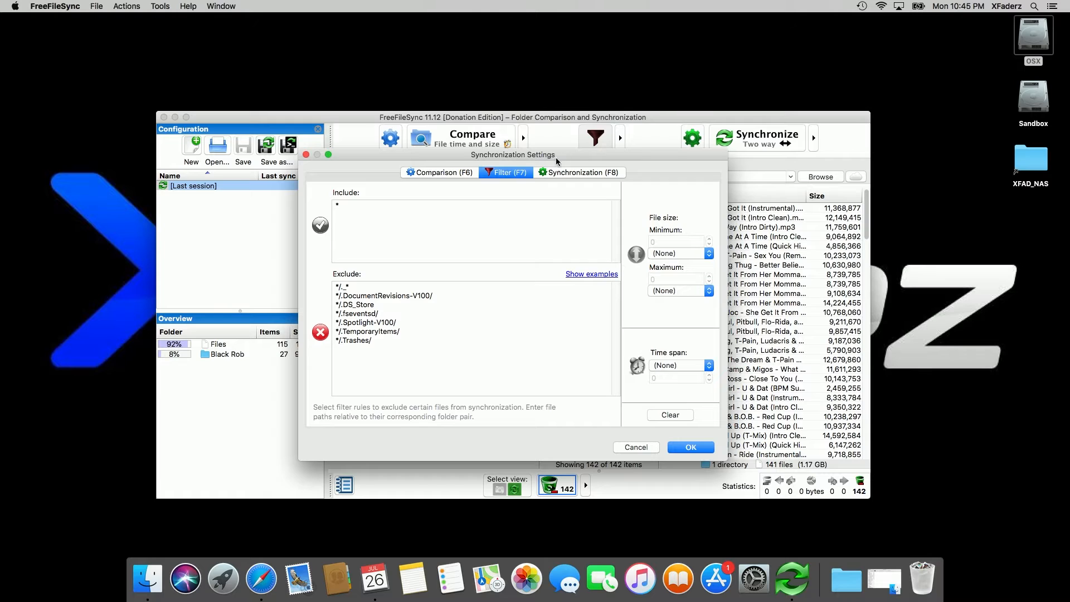
Turn the Mirror variant into custom rules that copy right-only items to the left folder, and change the right-newer and conflict actions
left_click(545, 174)
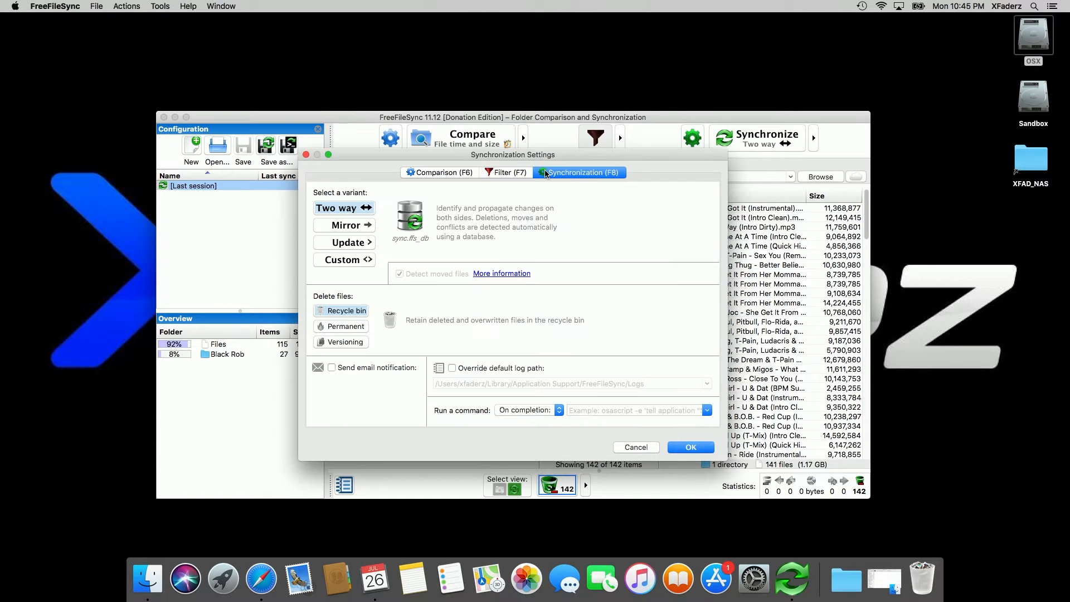
left_click(346, 210)
left_click(346, 226)
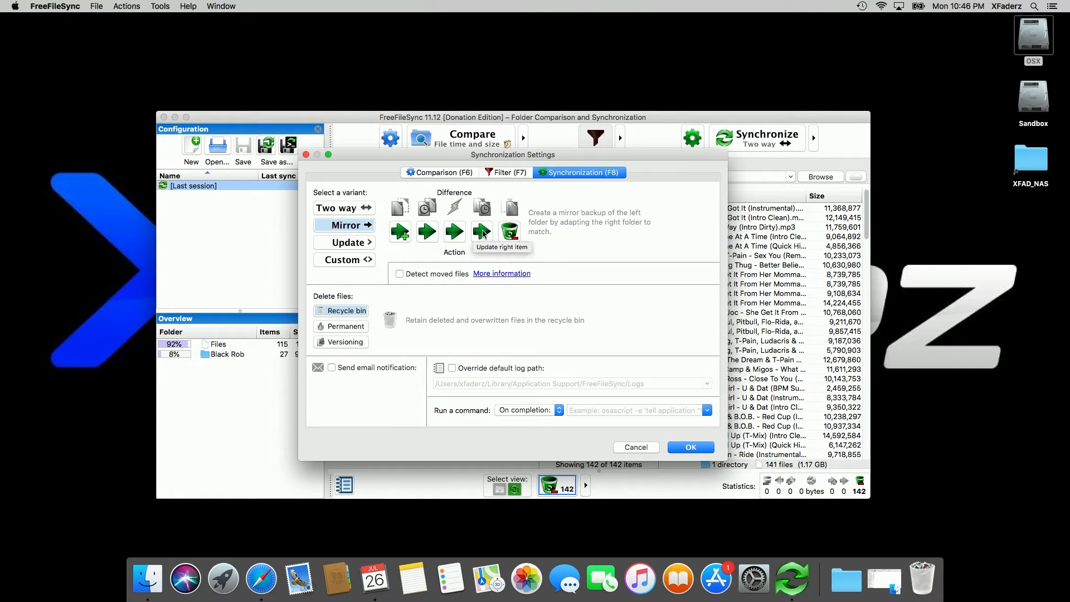
left_click(511, 232)
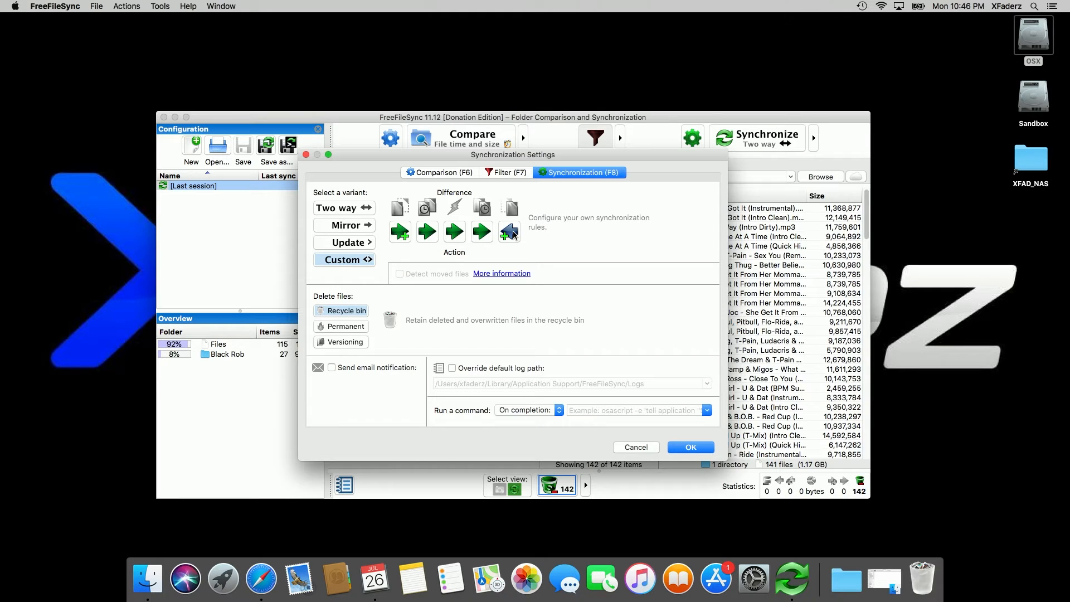
left_click(481, 233)
left_click(460, 234)
left_click(460, 234)
left_click(707, 448)
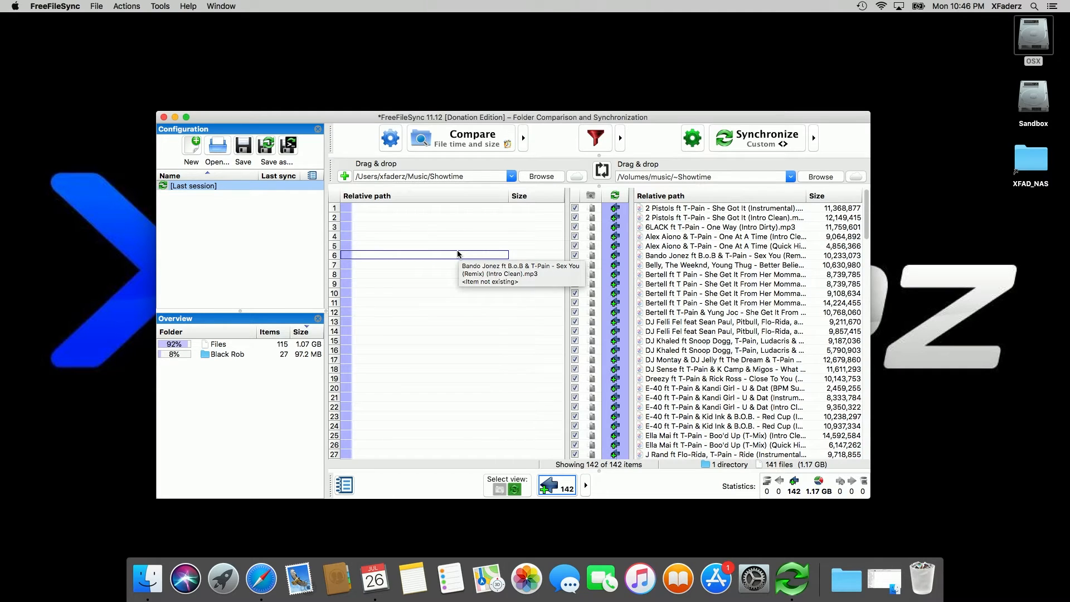
Run the synchronization of the folder pair with the Custom variant
left_click(738, 143)
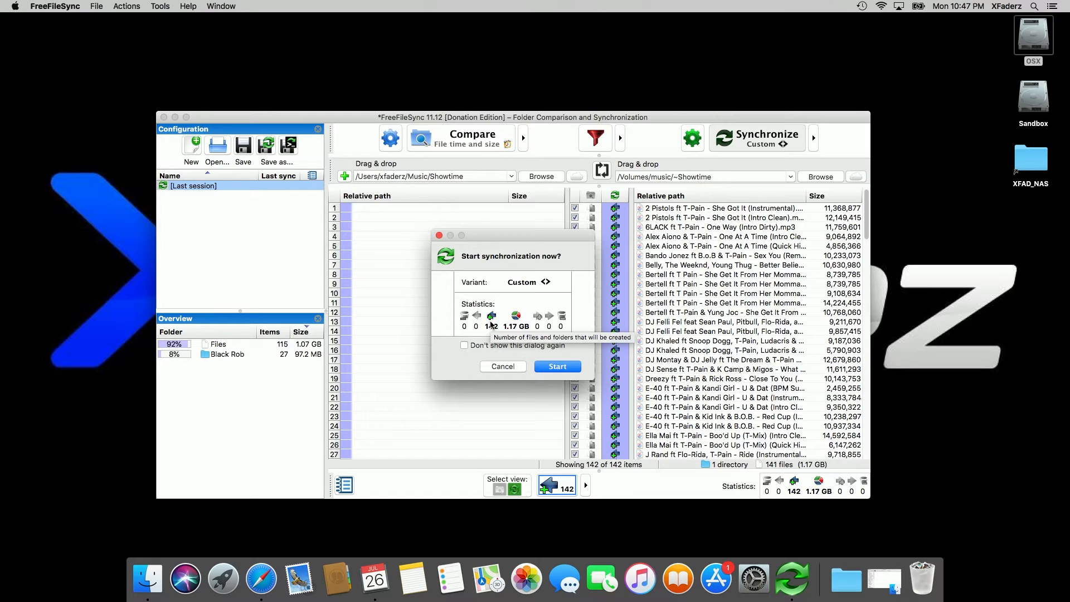
left_click(557, 367)
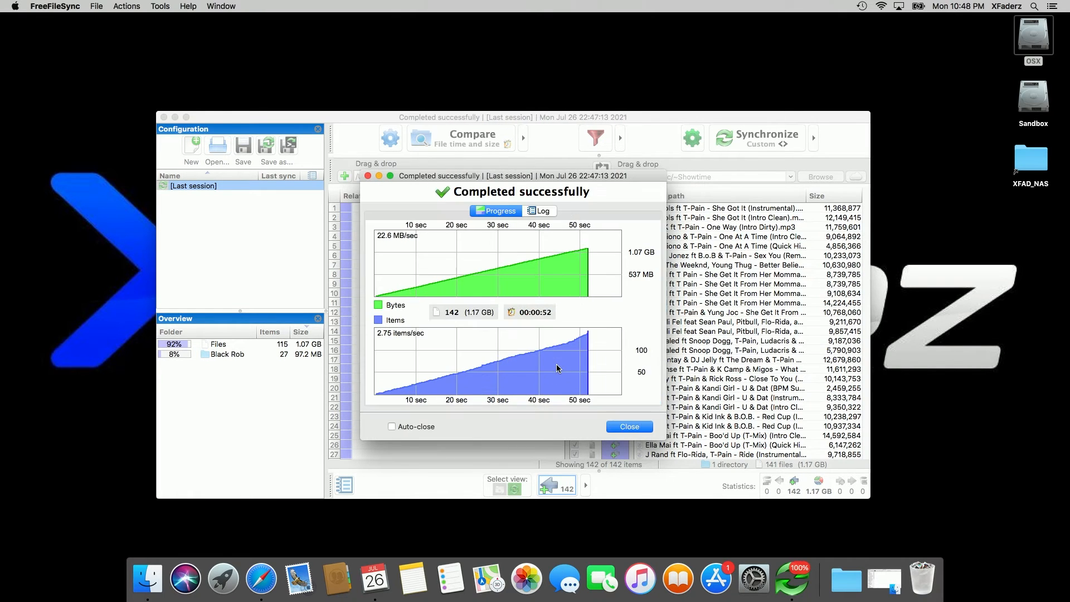
Close the synchronization results, compare the two Showtime folders again, and save the configuration as Showtime Backup in Documents
left_click(618, 423)
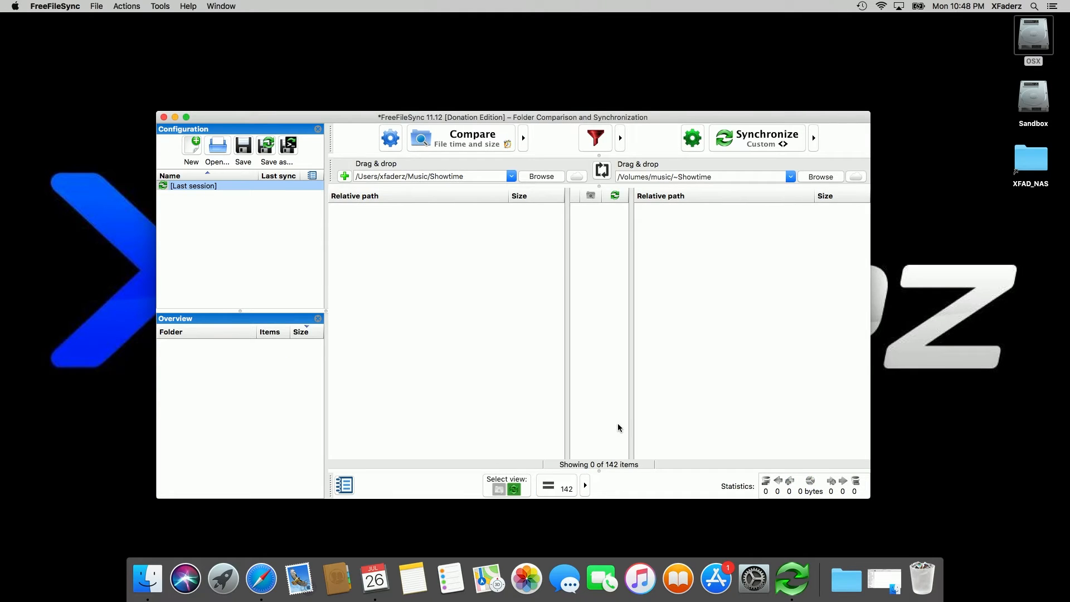
left_click(489, 144)
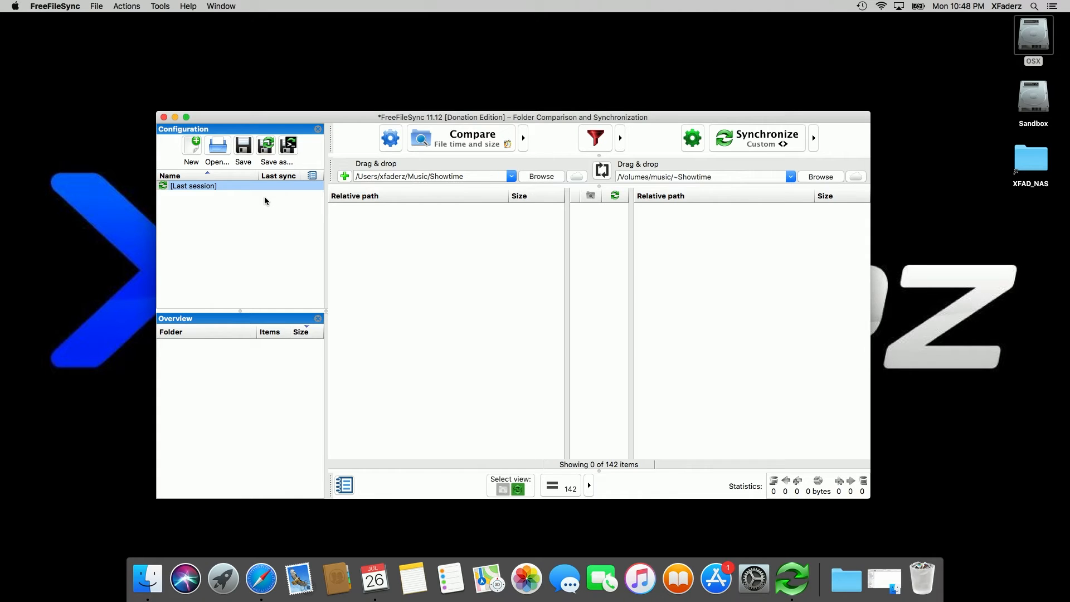
left_click(247, 155)
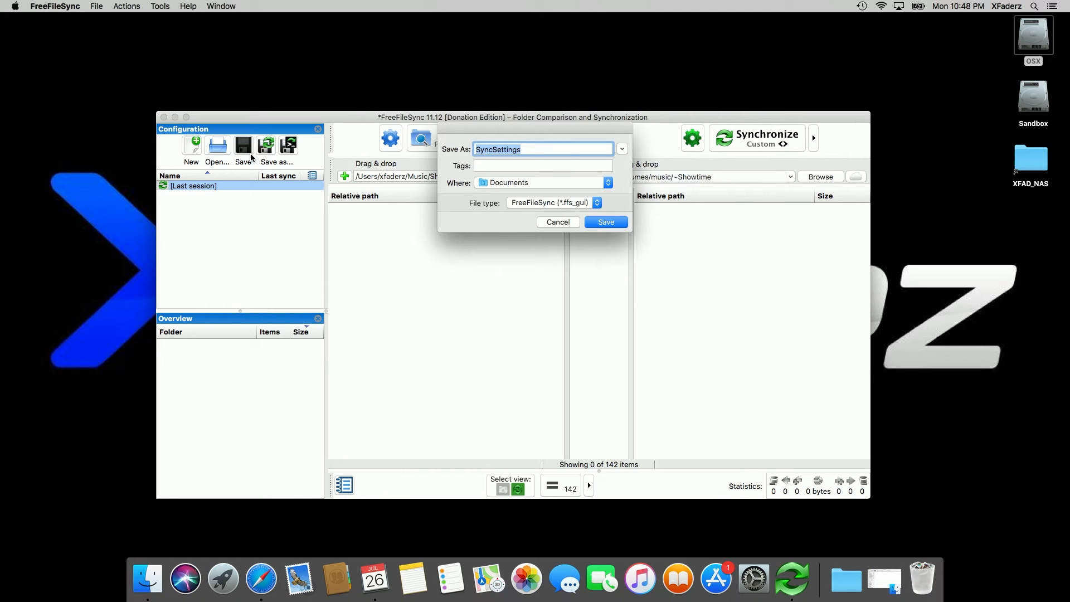
type("Showtime Backup")
key("Return")
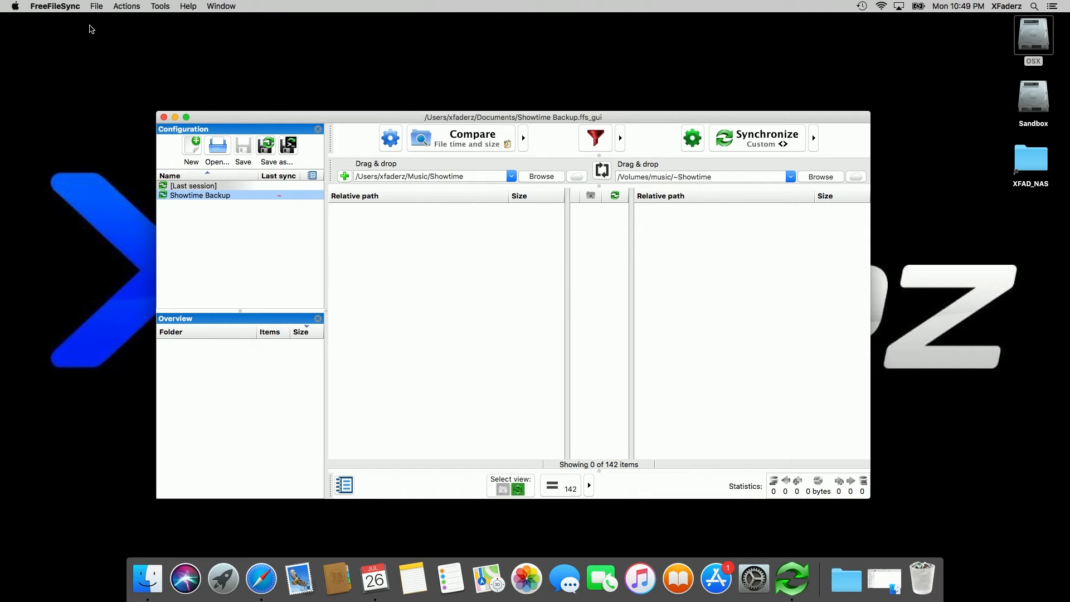
Save the configuration as a batch job named Showtime Backup (Auto) in Documents, keeping the default batch options
left_click(71, 8)
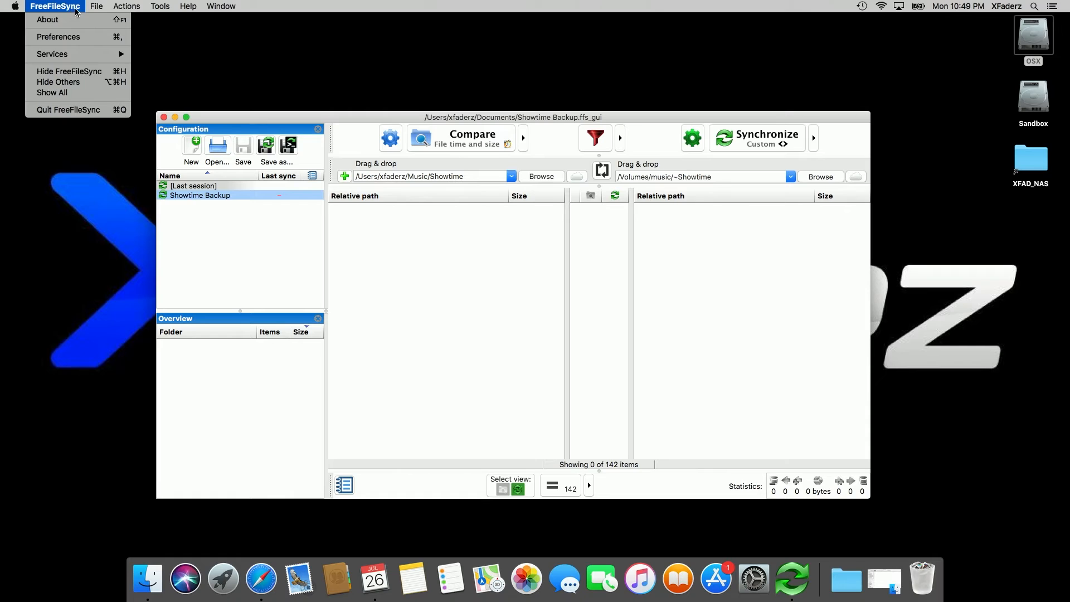
mouse_move(97, 8)
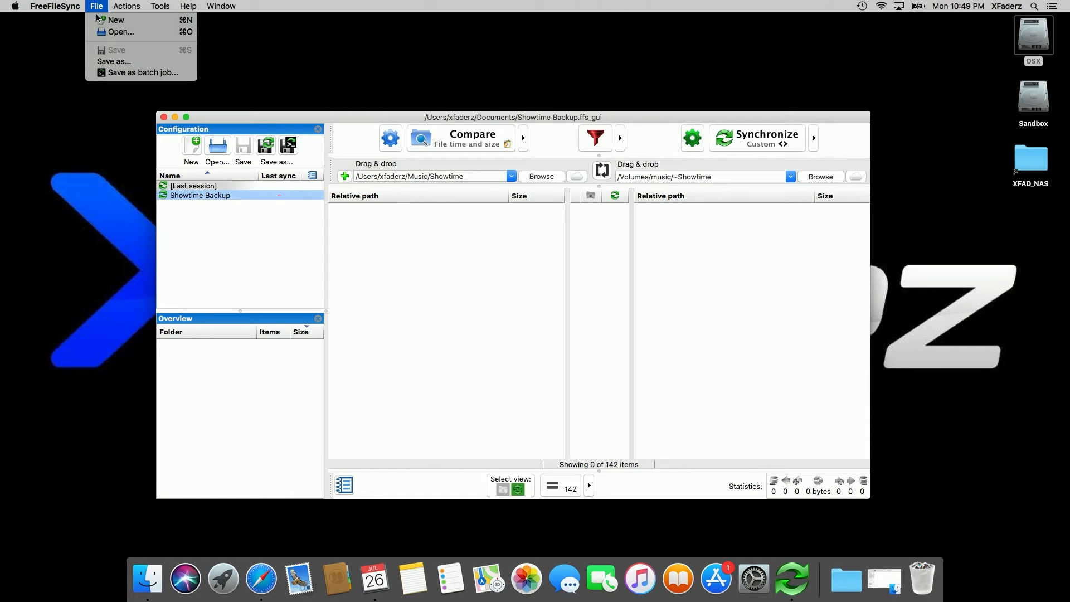
left_click(104, 73)
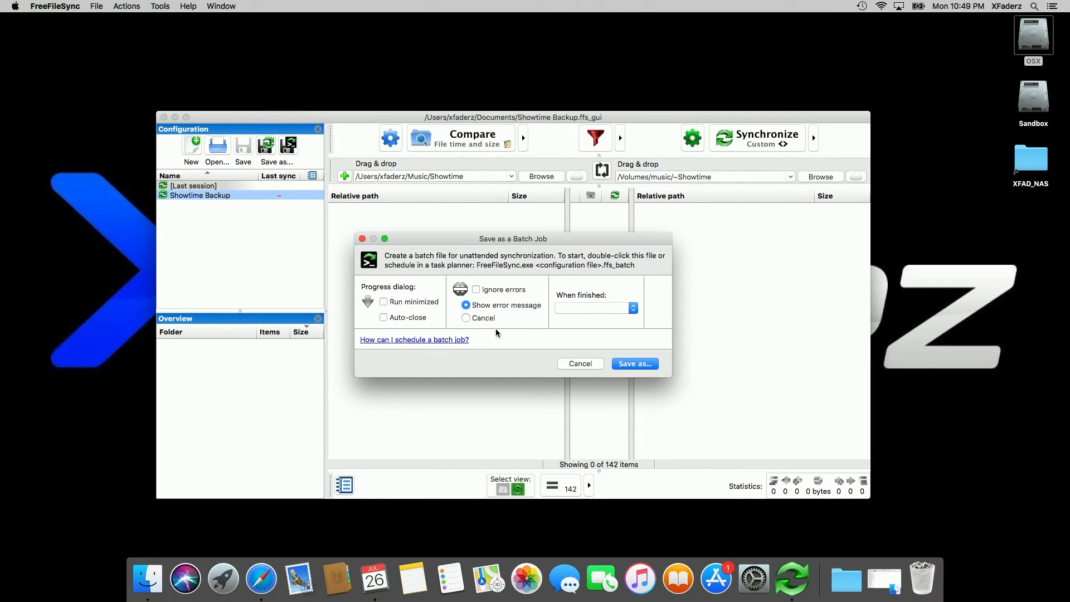
left_click(625, 363)
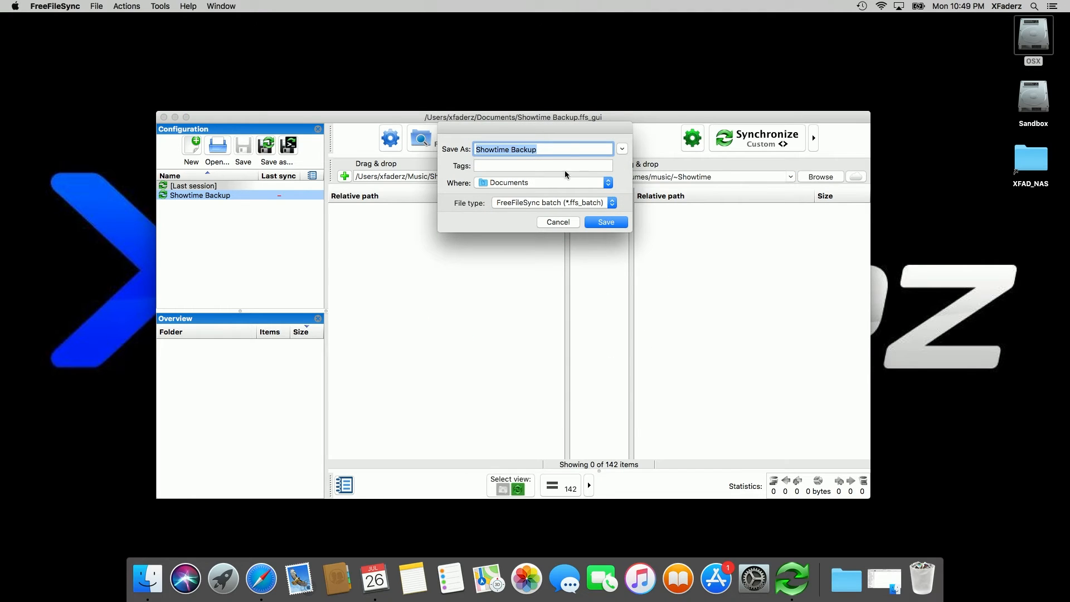
left_click(557, 150)
type("(A")
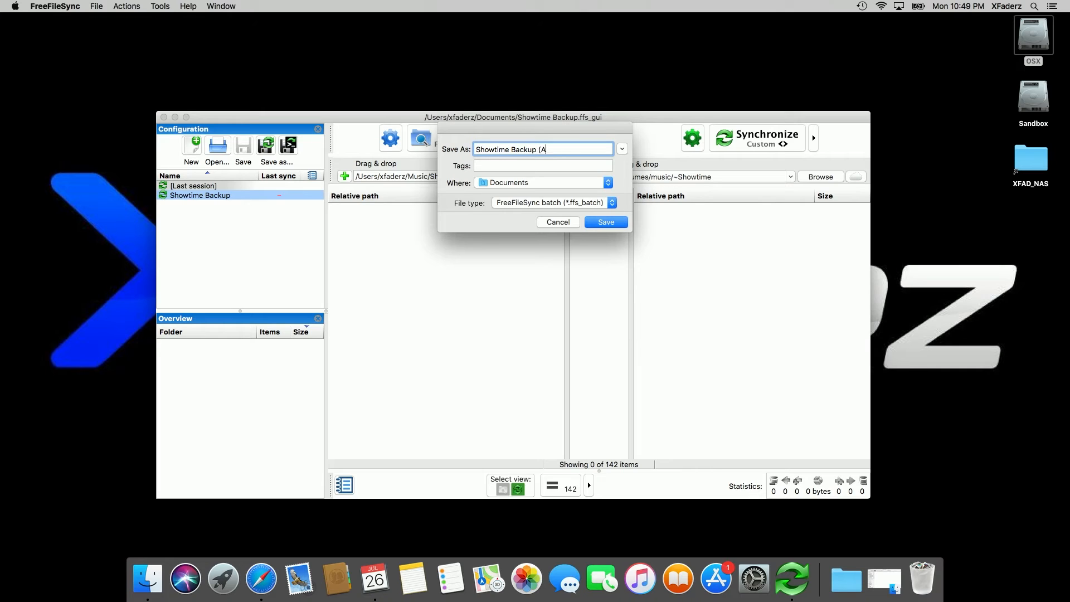
type("uto)")
left_click(591, 221)
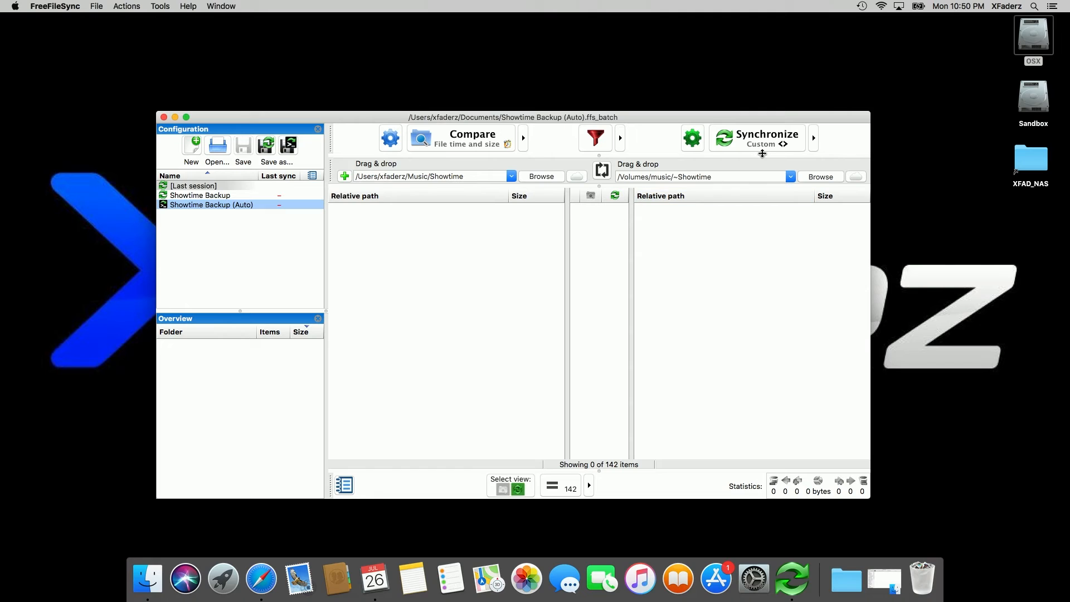
Show the Documents folder of the OSX drive in Finder and launch Automator from a Spotlight search
double_click(1033, 34)
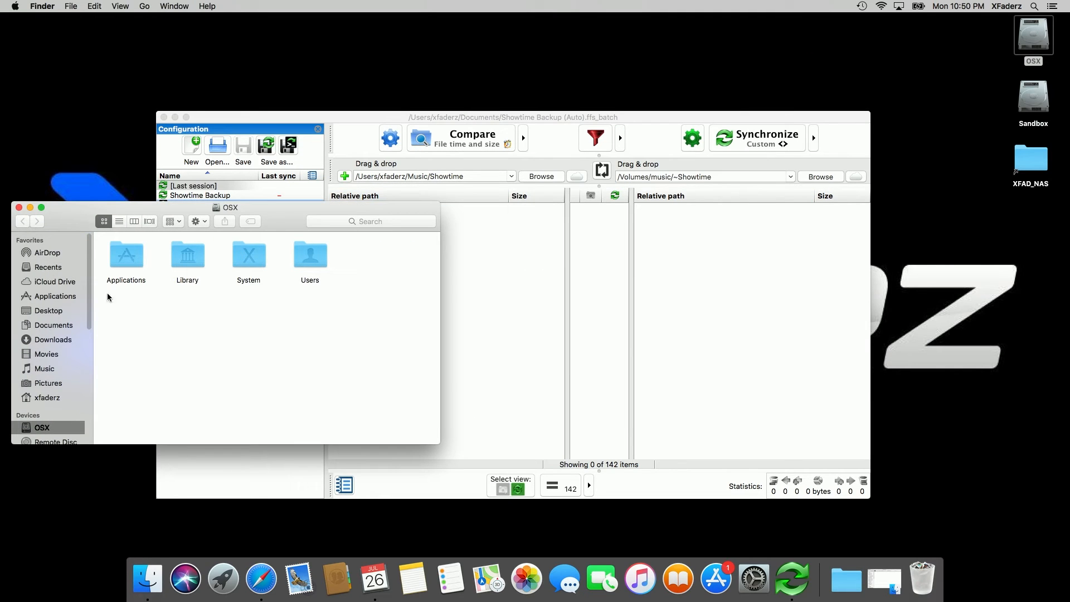
left_click(72, 327)
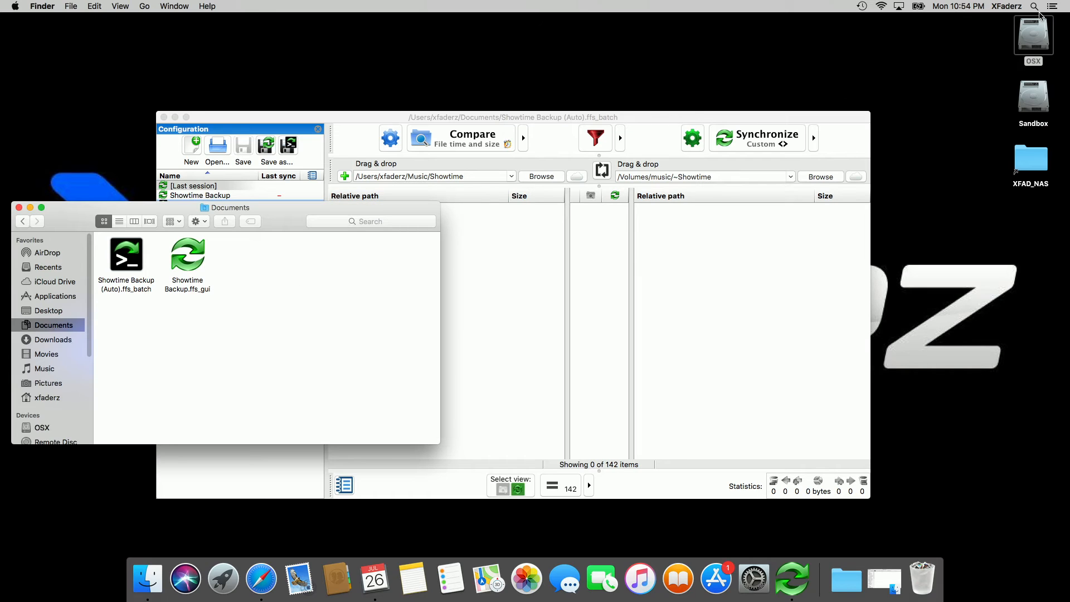
left_click(1034, 7)
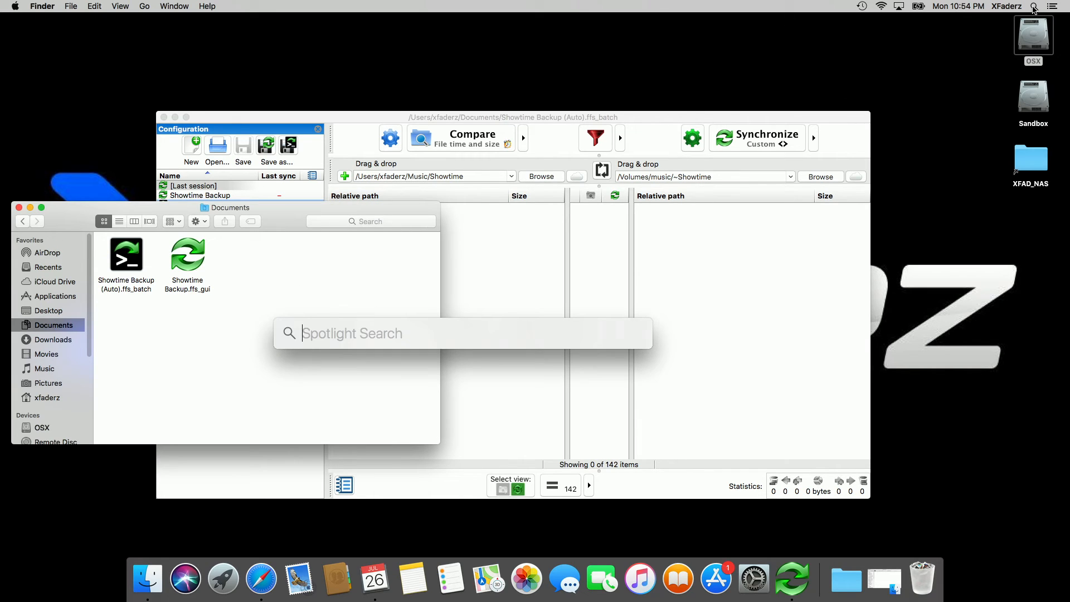
type("au")
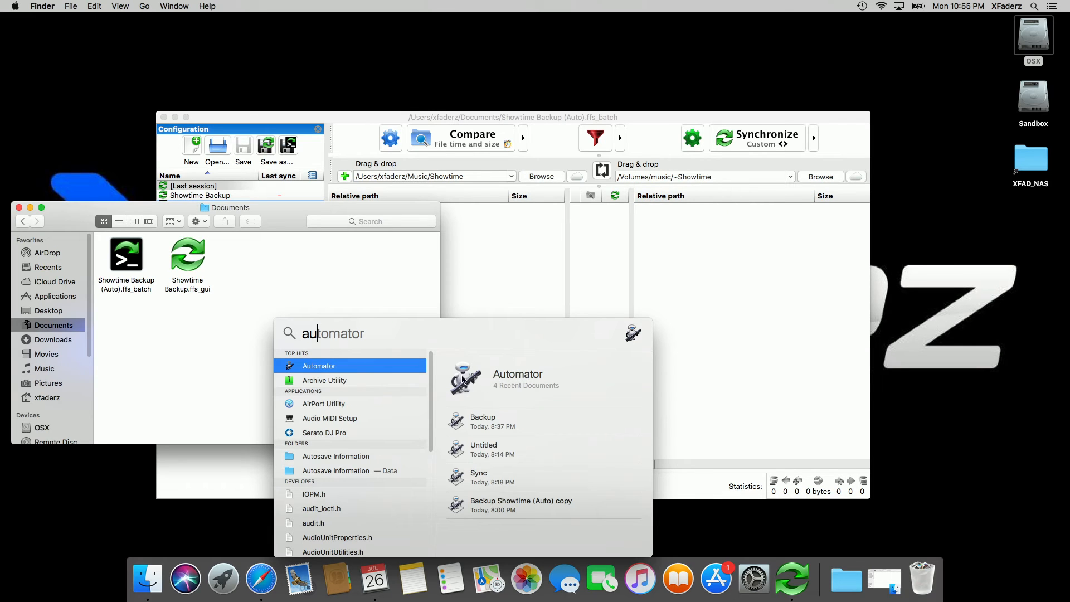
key("super+a")
left_click(390, 369)
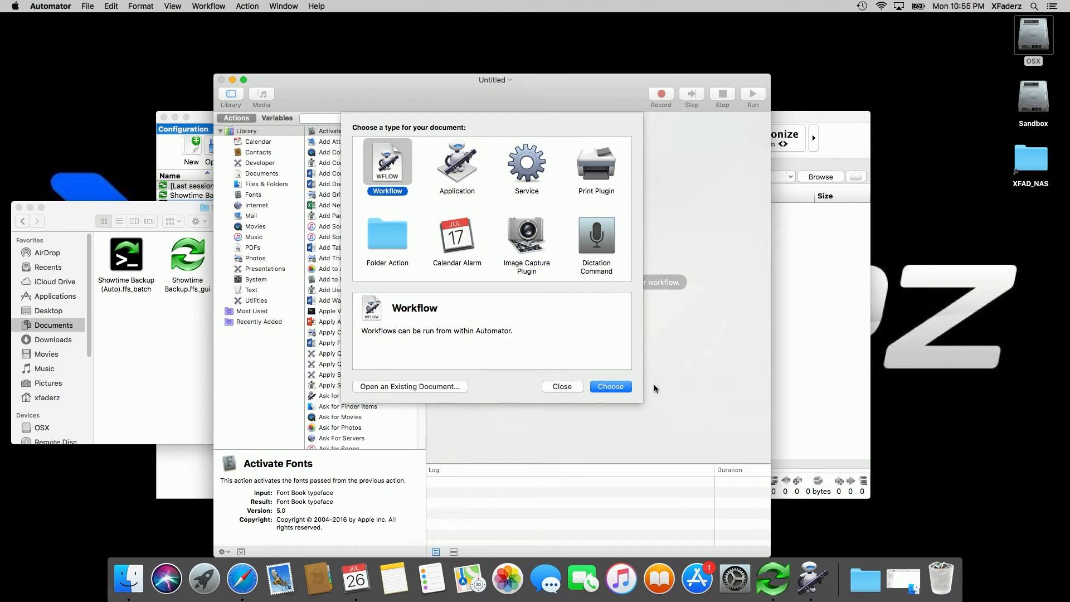
Create a Calendar Alarm document in Automator and add the Showtime Backup (Auto).ffs_batch file from Documents to its workflow
left_click(470, 253)
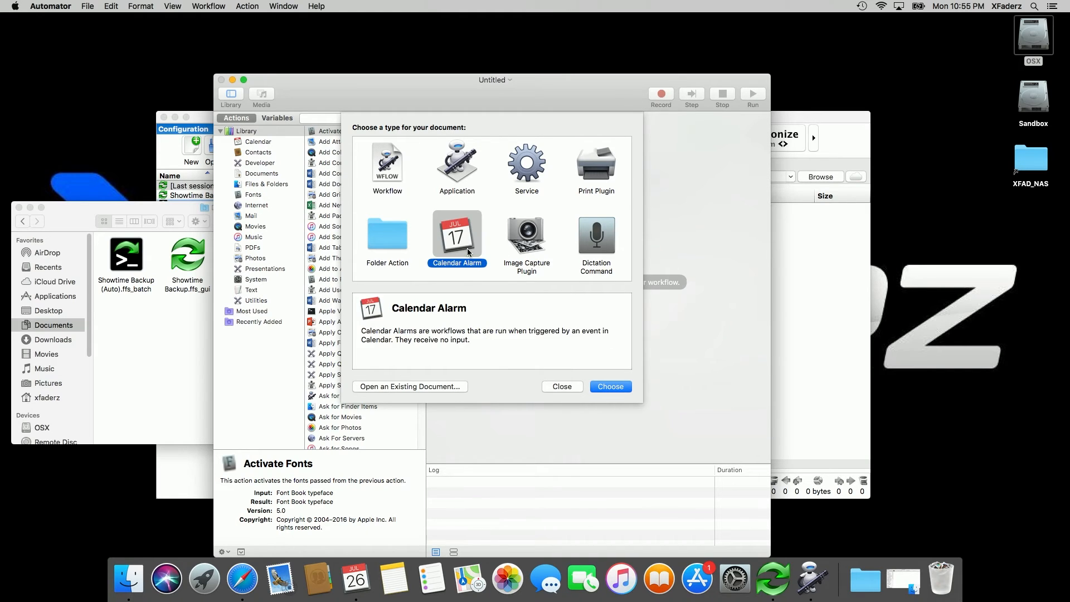
left_click(603, 386)
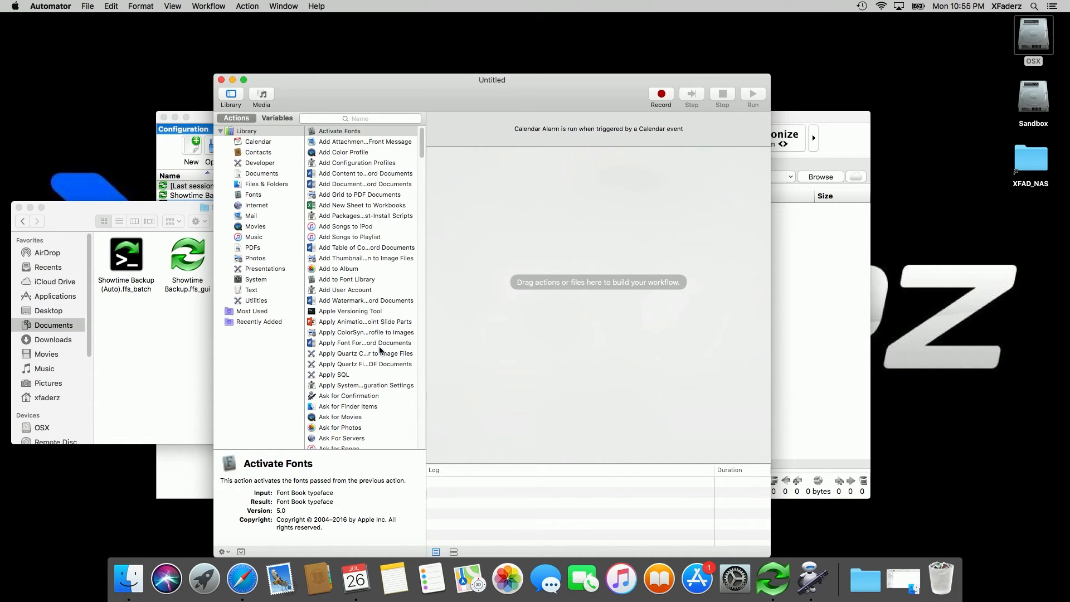
left_click(131, 267)
left_click_drag(131, 267, 545, 212)
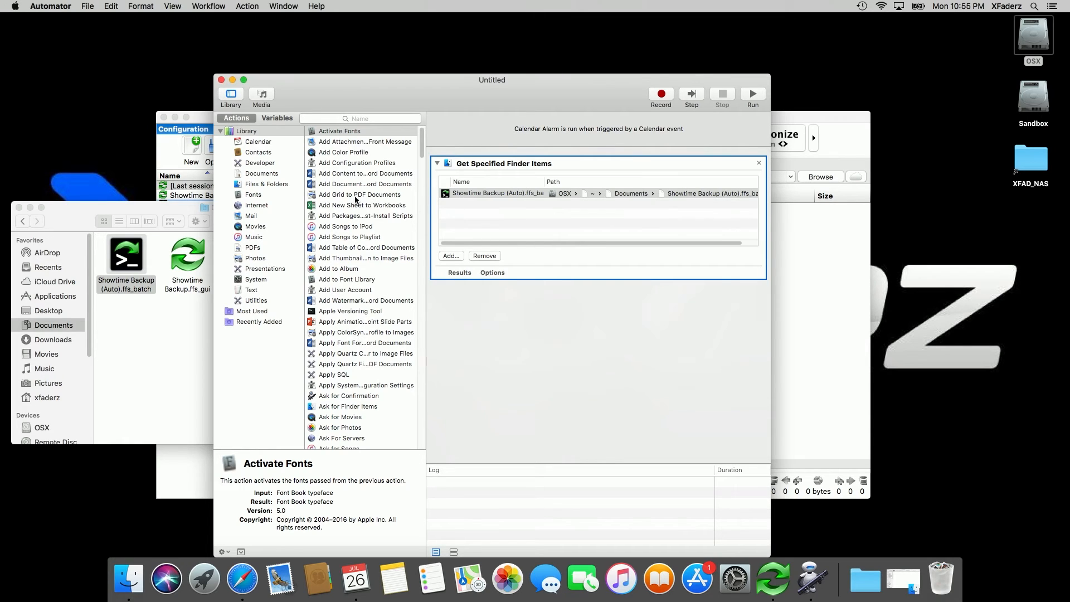
Add the Open Finder Items action from Files & Folders to the workflow below Get Specified Finder Items
left_click(257, 187)
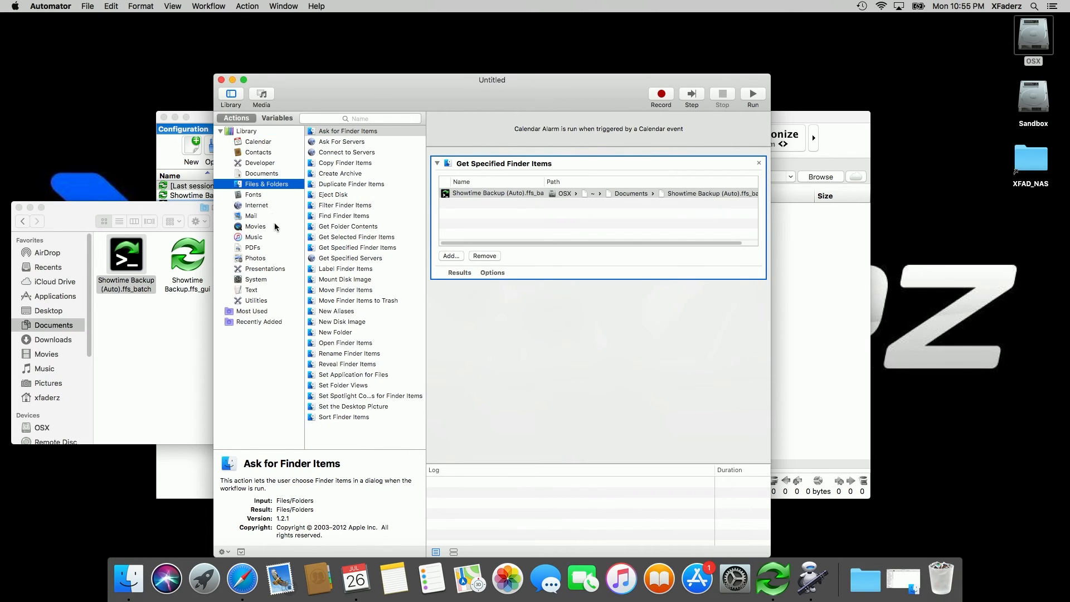
left_click(336, 344)
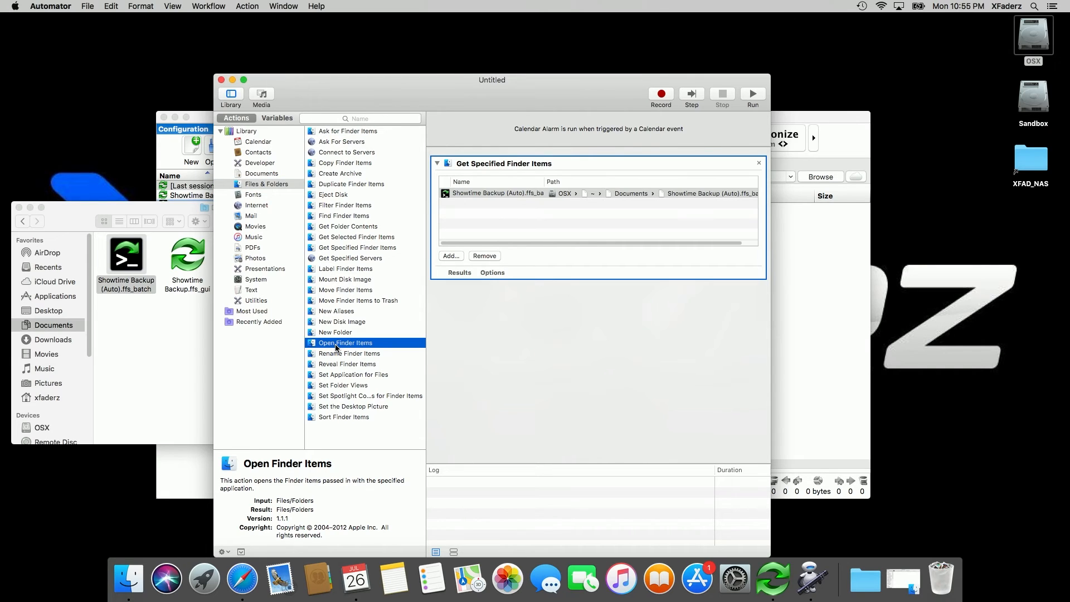
left_click_drag(336, 347, 519, 339)
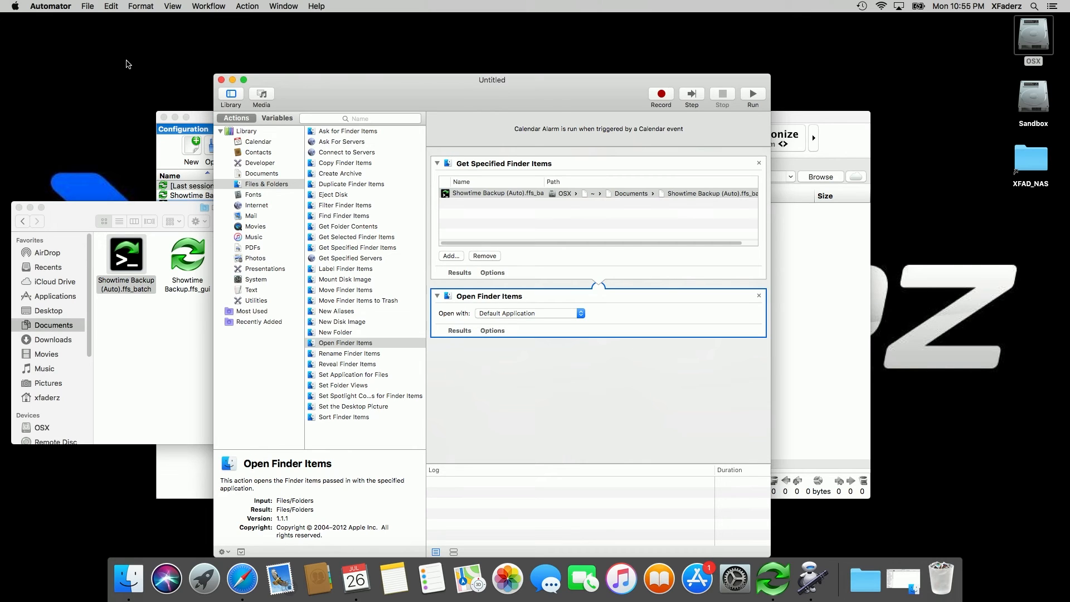
Save the calendar alarm as Showtime Backup (Auto)
left_click(89, 7)
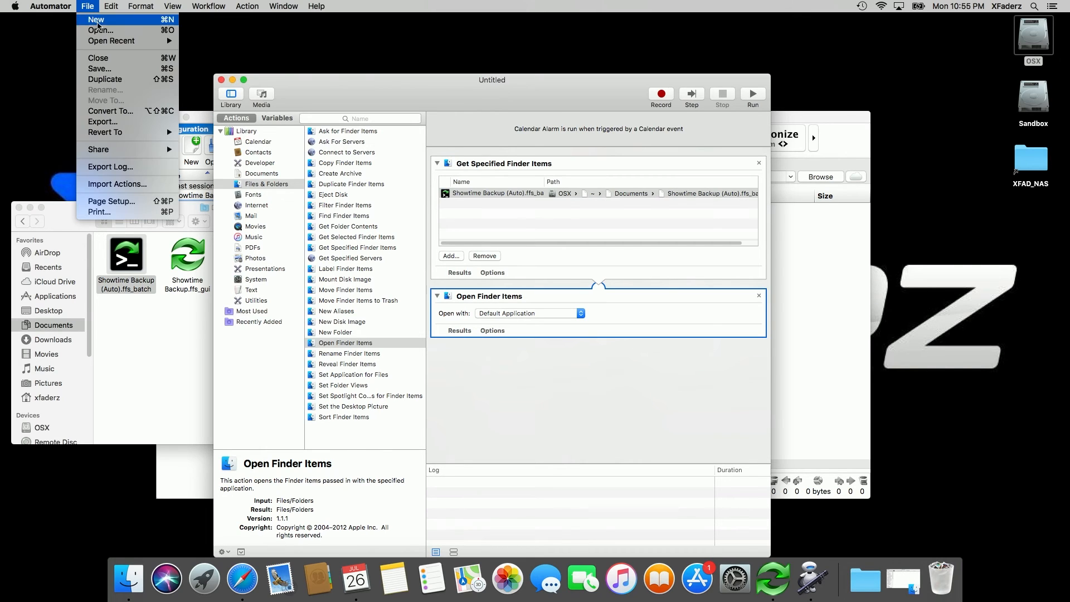
left_click(98, 69)
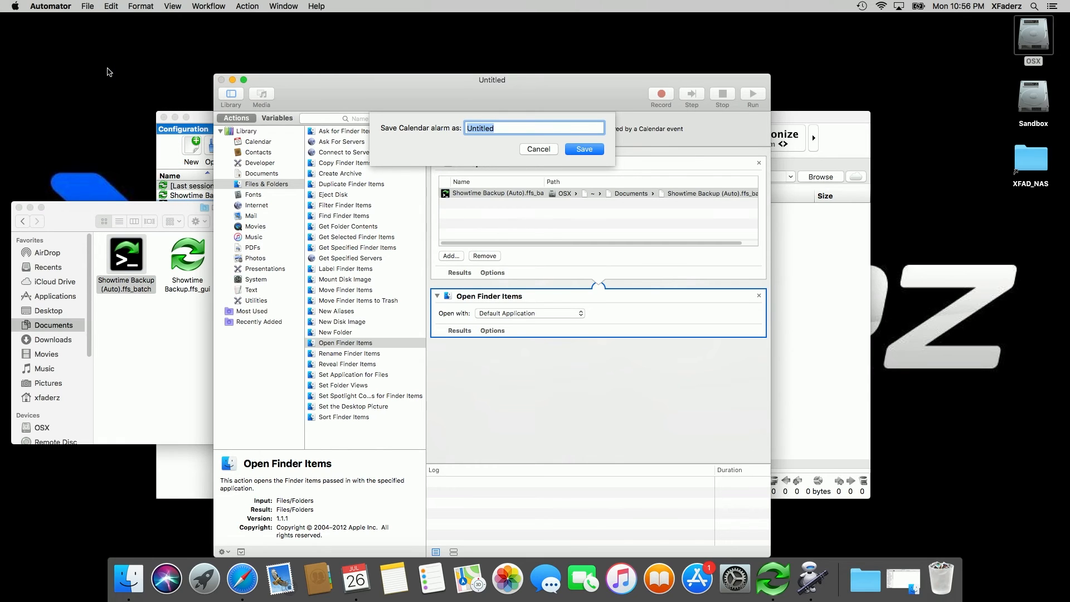
type("Showtime Backup (Auto)")
left_click(574, 149)
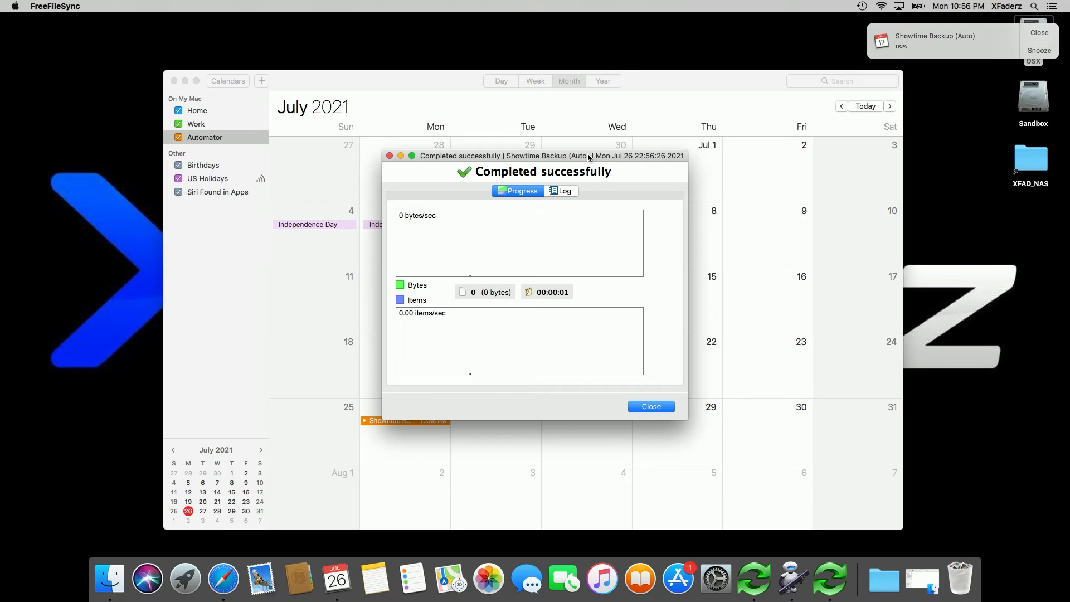
Review the log of the Showtime Backup (Auto) batch run, close its results and dismiss the calendar notification
left_click(564, 192)
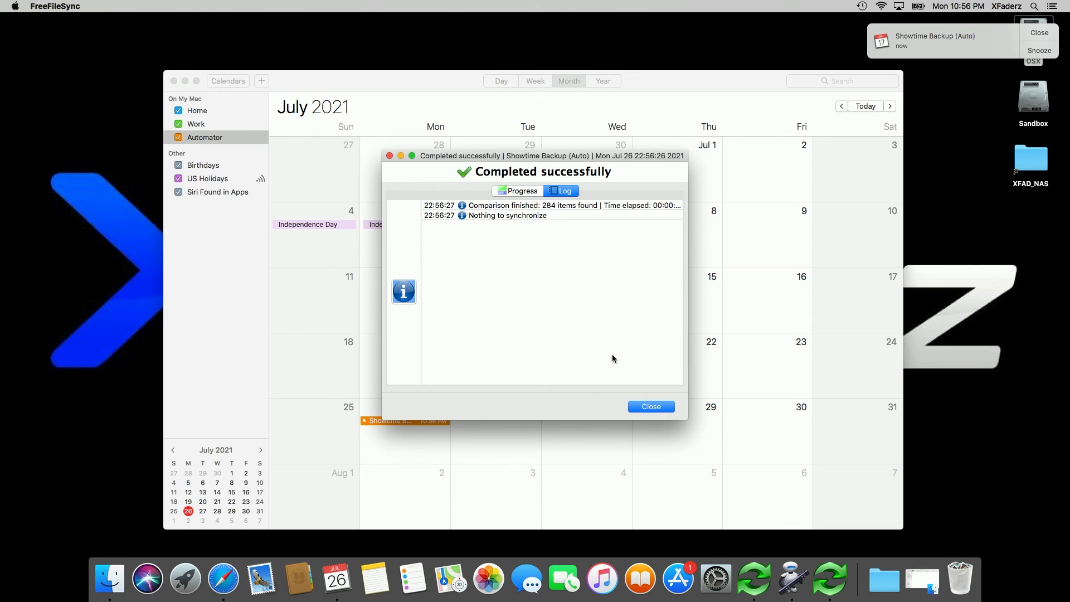
left_click(658, 410)
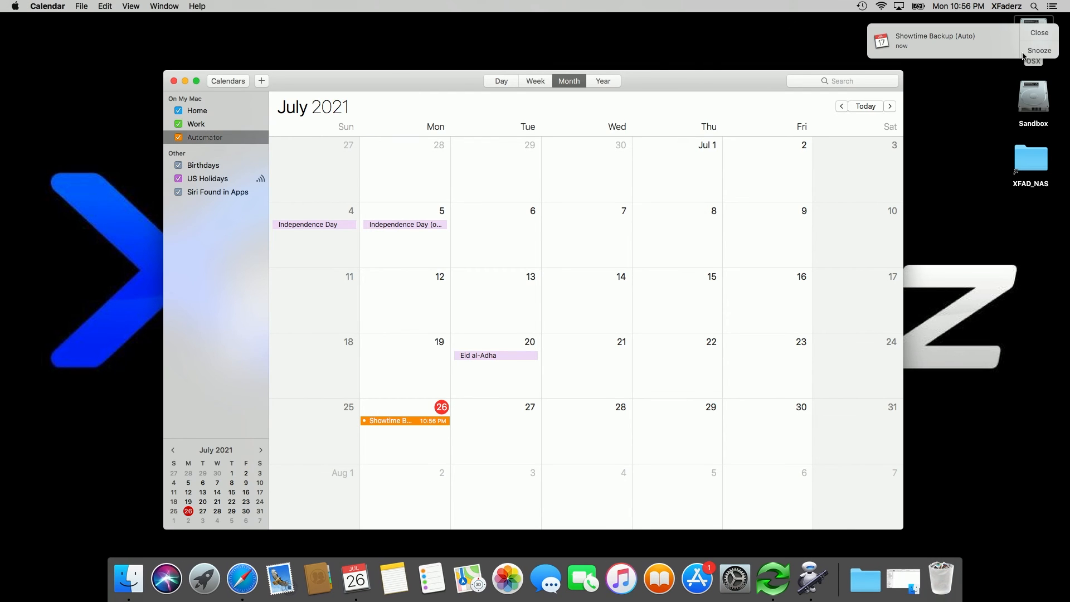
left_click(1036, 33)
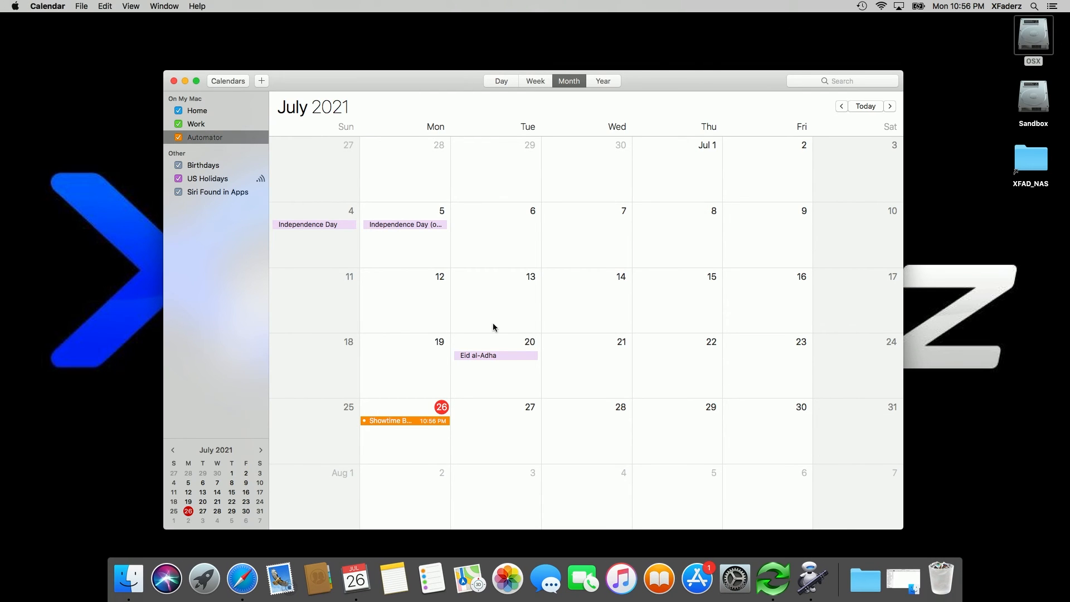
Set the Showtime Backup (Auto) event on July 26 to repeat every week, keeping it in the Automator calendar
double_click(393, 421)
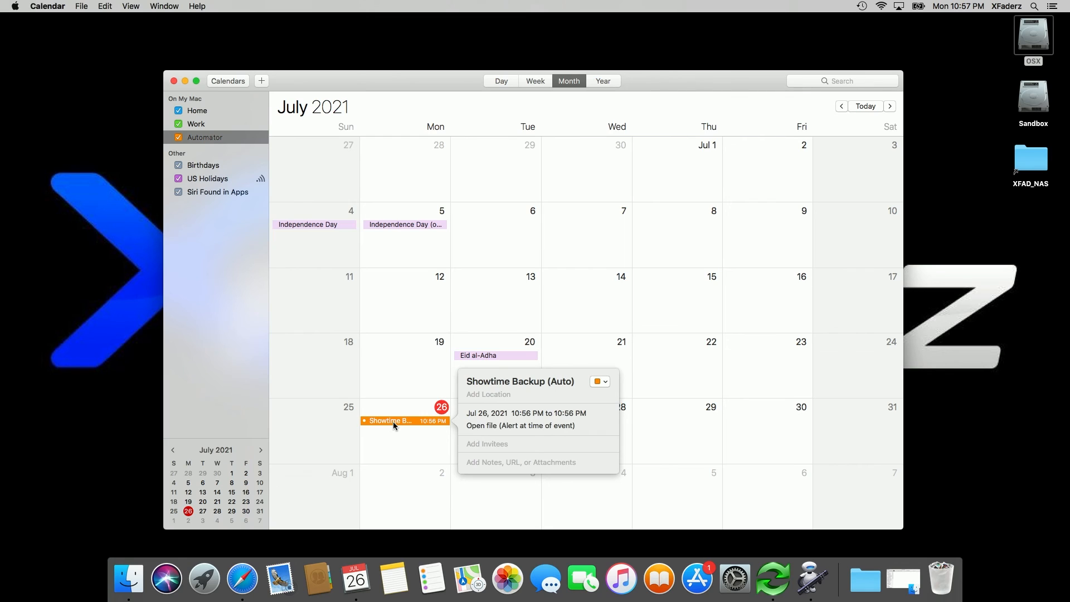
left_click(599, 381)
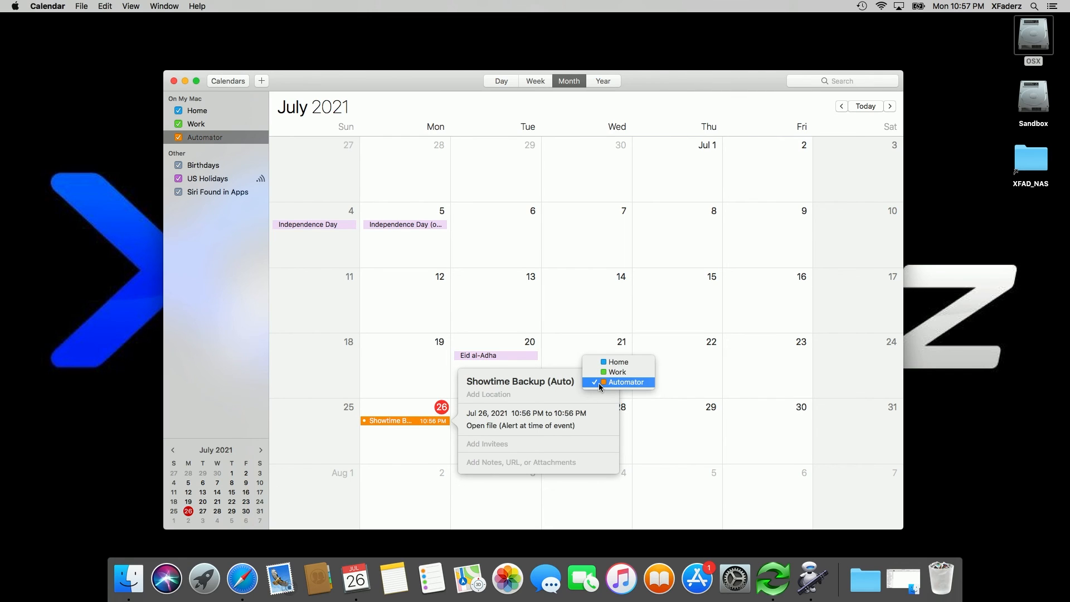
left_click(599, 382)
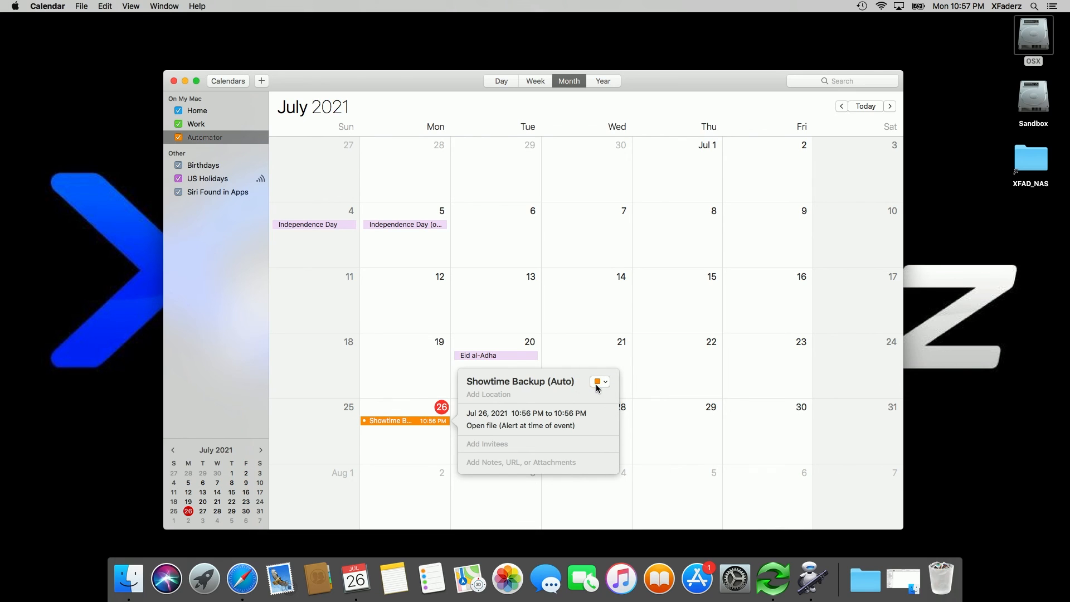
left_click(560, 414)
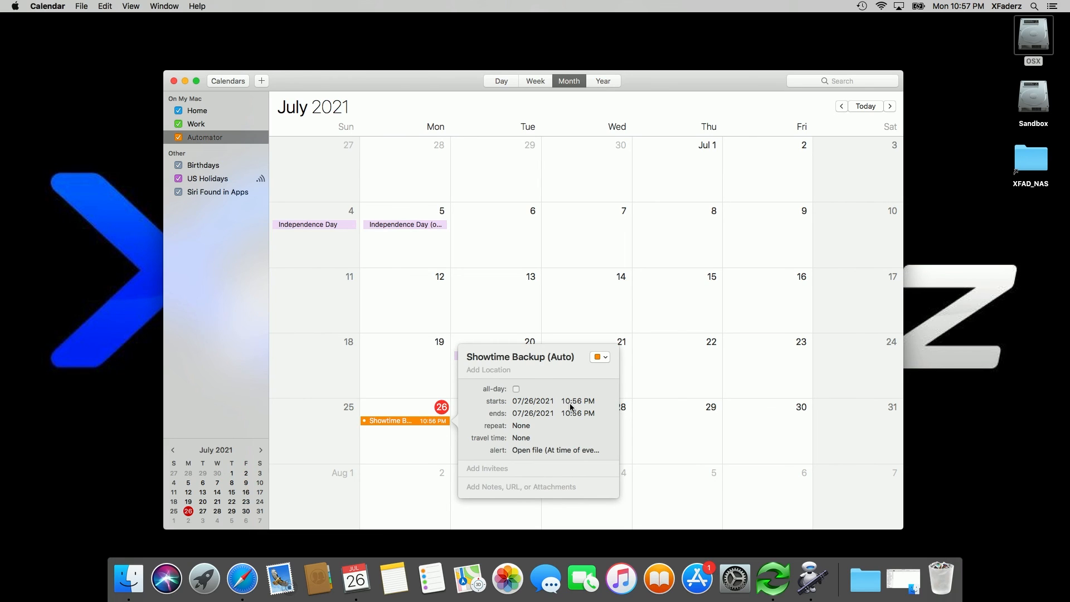
left_click(524, 425)
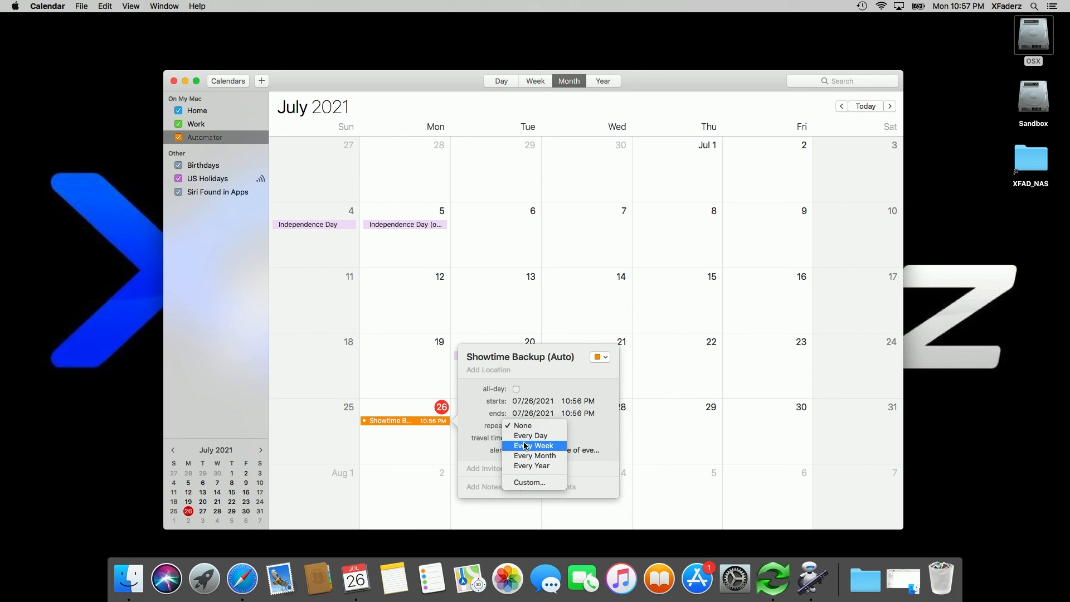
left_click(525, 446)
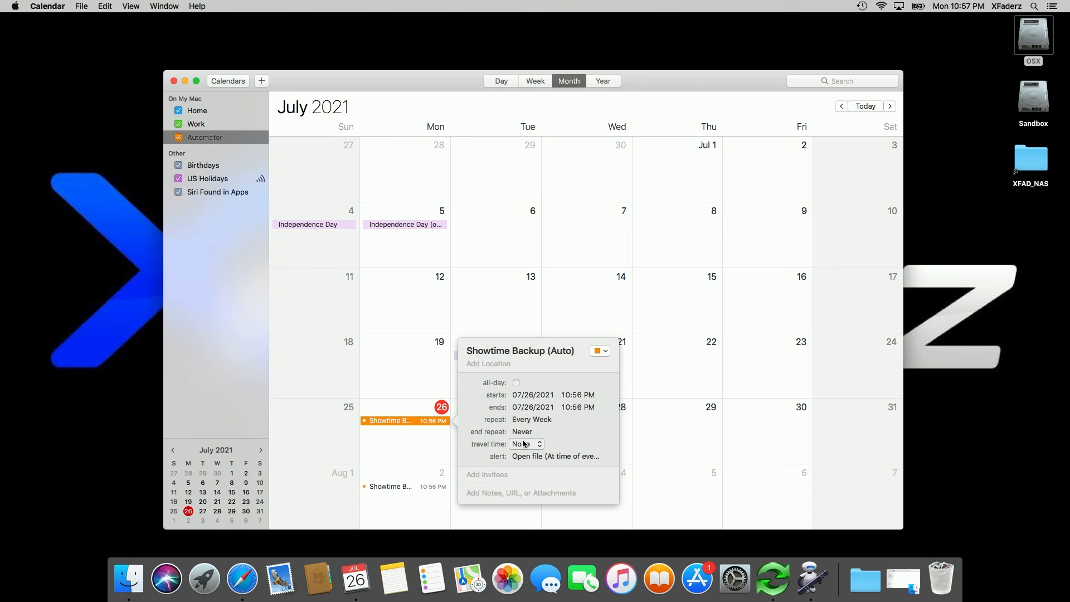
left_click(439, 433)
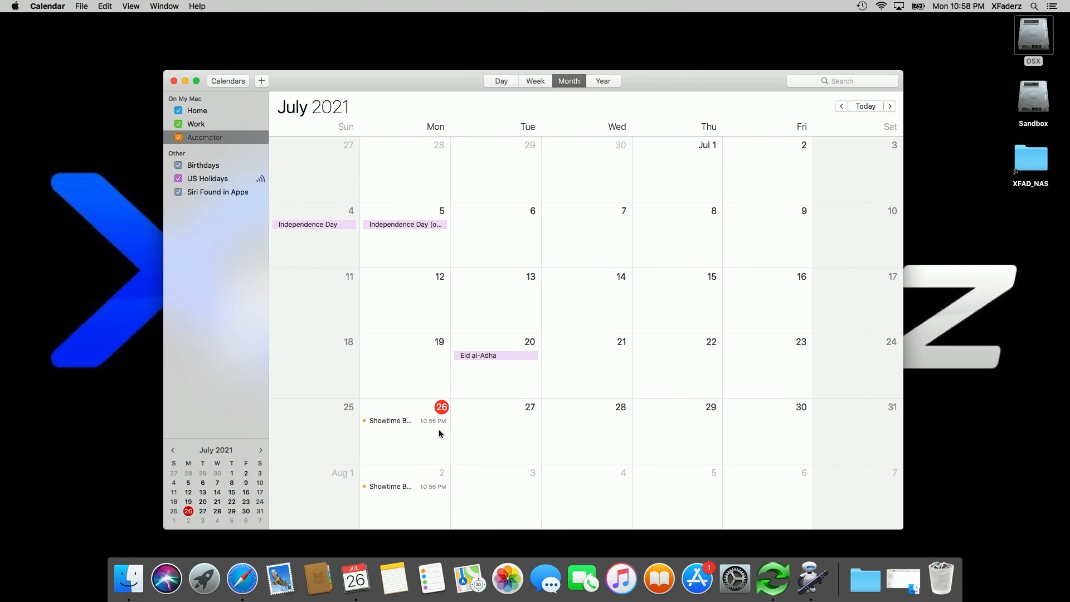
Delete all occurrences of the Showtime Backup (Auto) event from the calendar
left_click(402, 421)
right_click(401, 422)
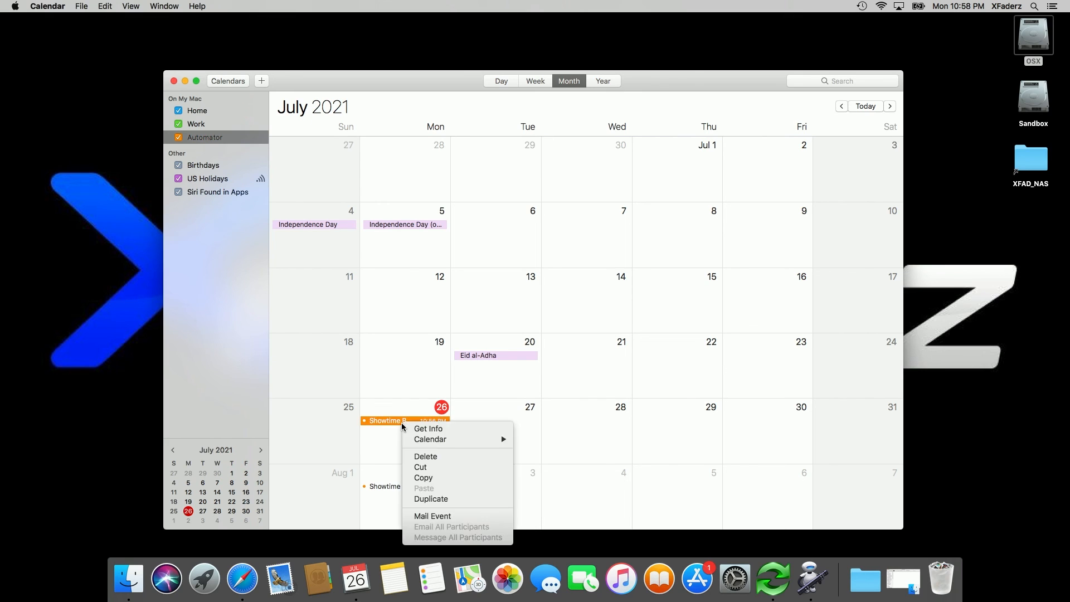
left_click(411, 457)
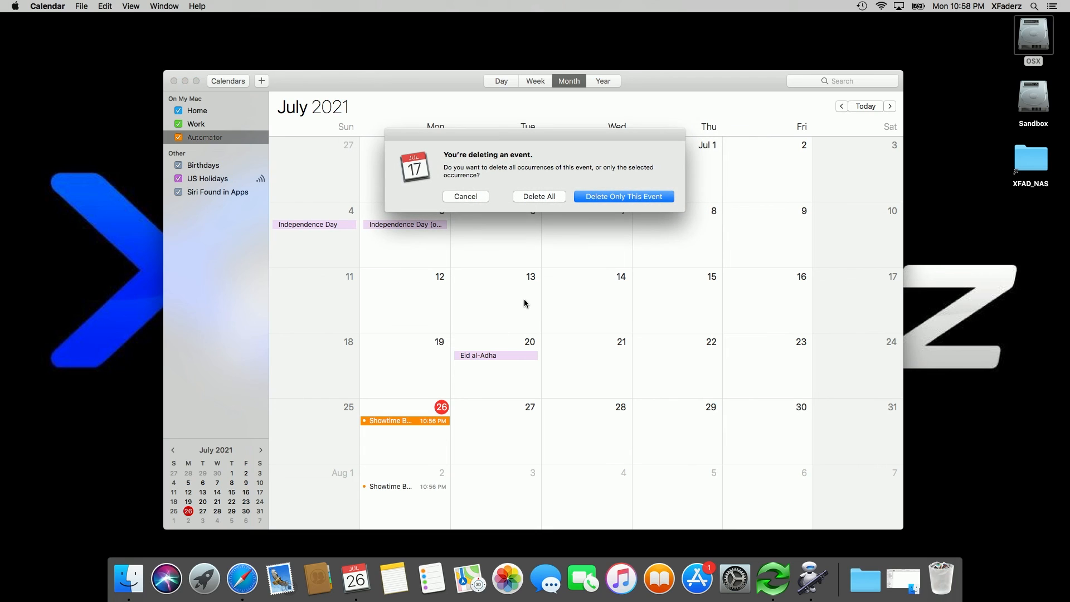
left_click(551, 197)
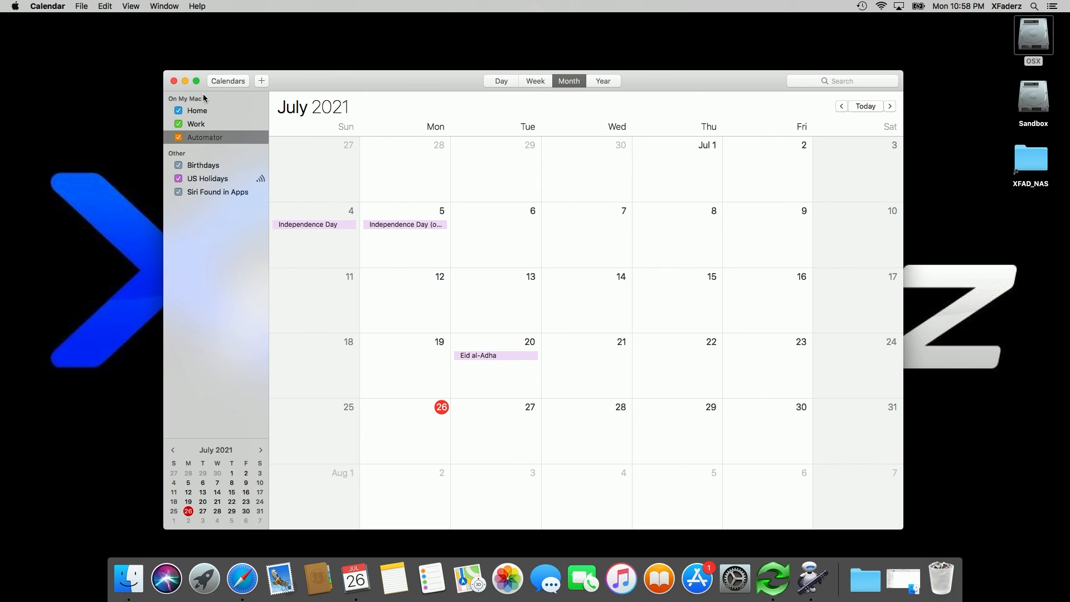
Close the Calendar window and switch back to FreeFileSync
left_click(173, 82)
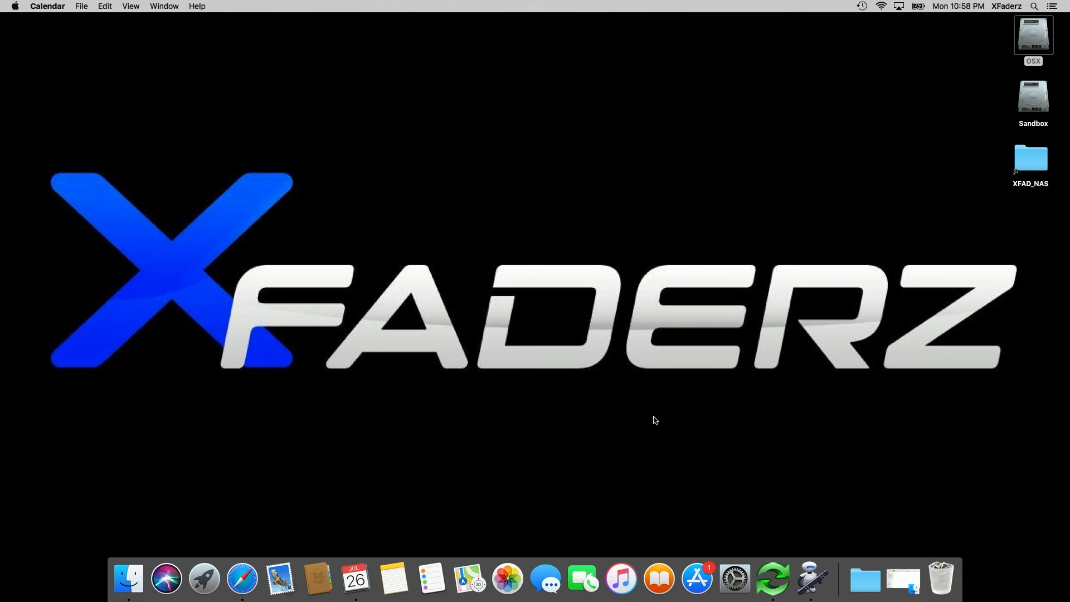
left_click(767, 574)
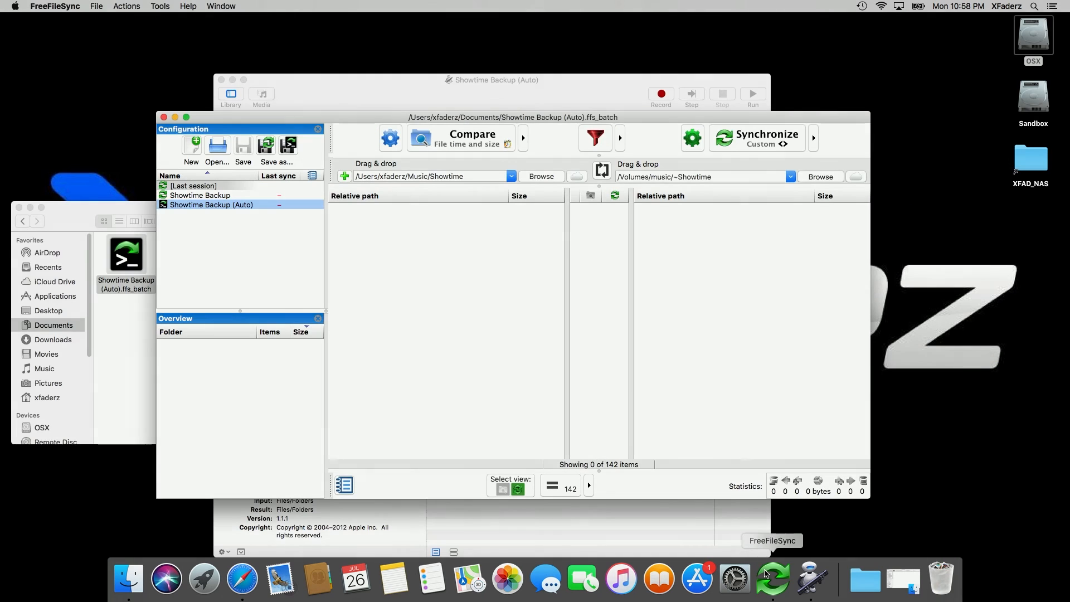